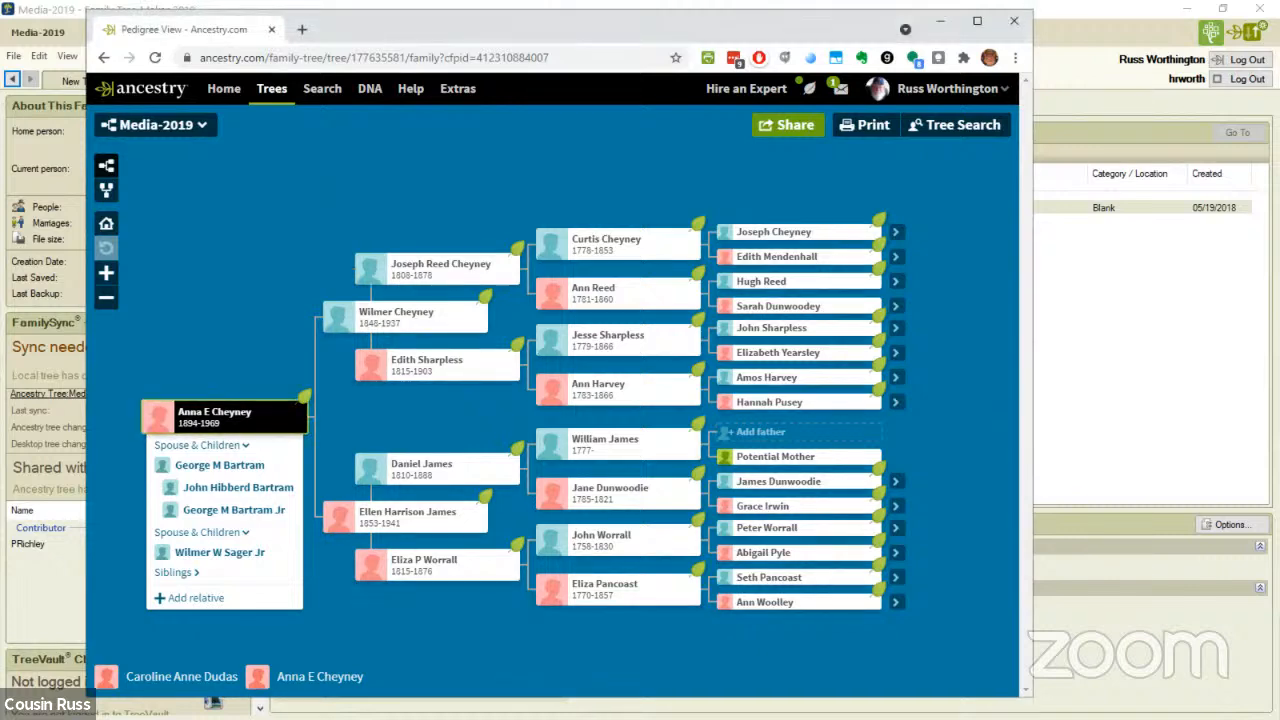
- Review the notes on the profile of the pedigree's root person, and return to the pedigree view
{"action": "left_click", "coordinate": [214, 414]}
{"action": "left_click", "coordinate": [226, 400]}
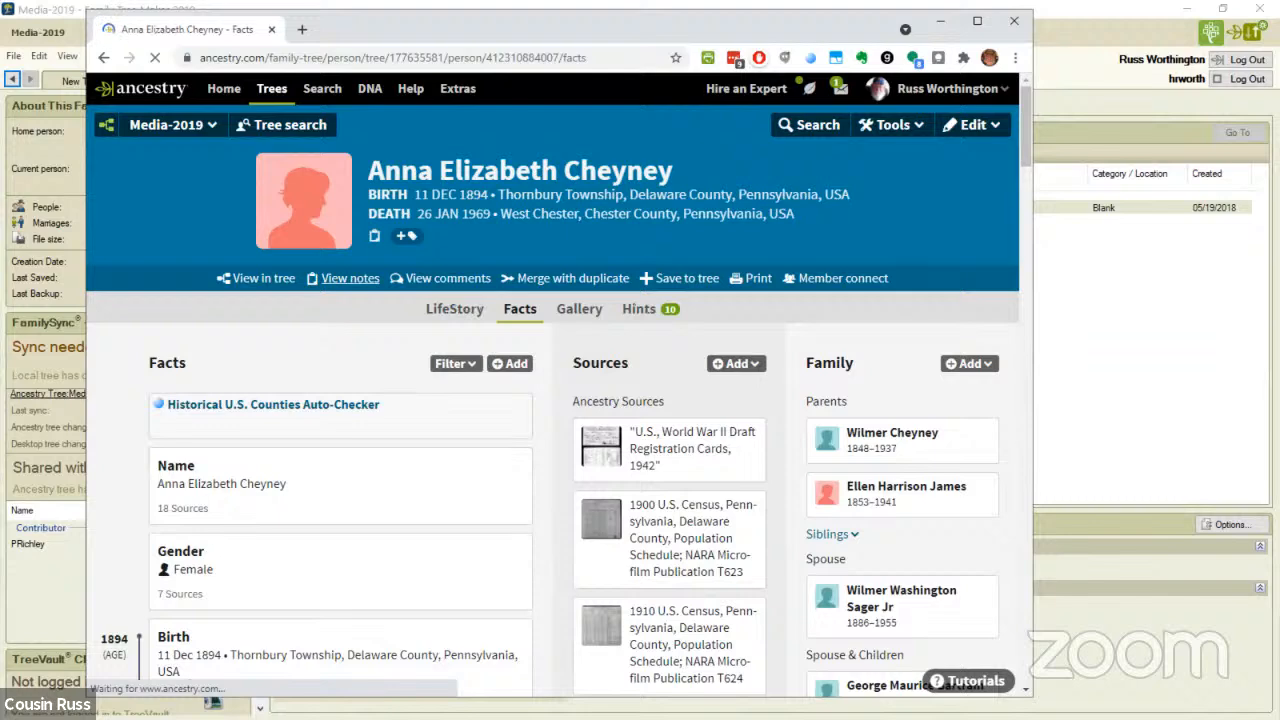
{"action": "left_click", "coordinate": [350, 278]}
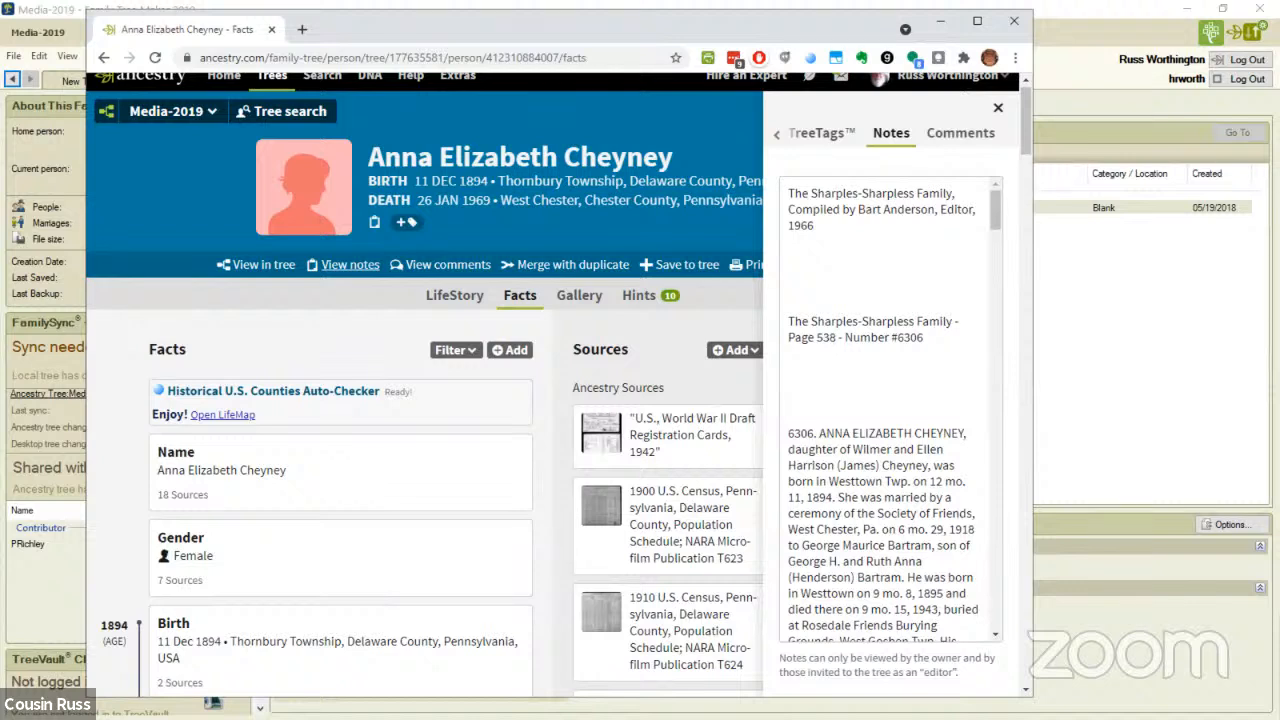
{"action": "left_click", "coordinate": [350, 265]}
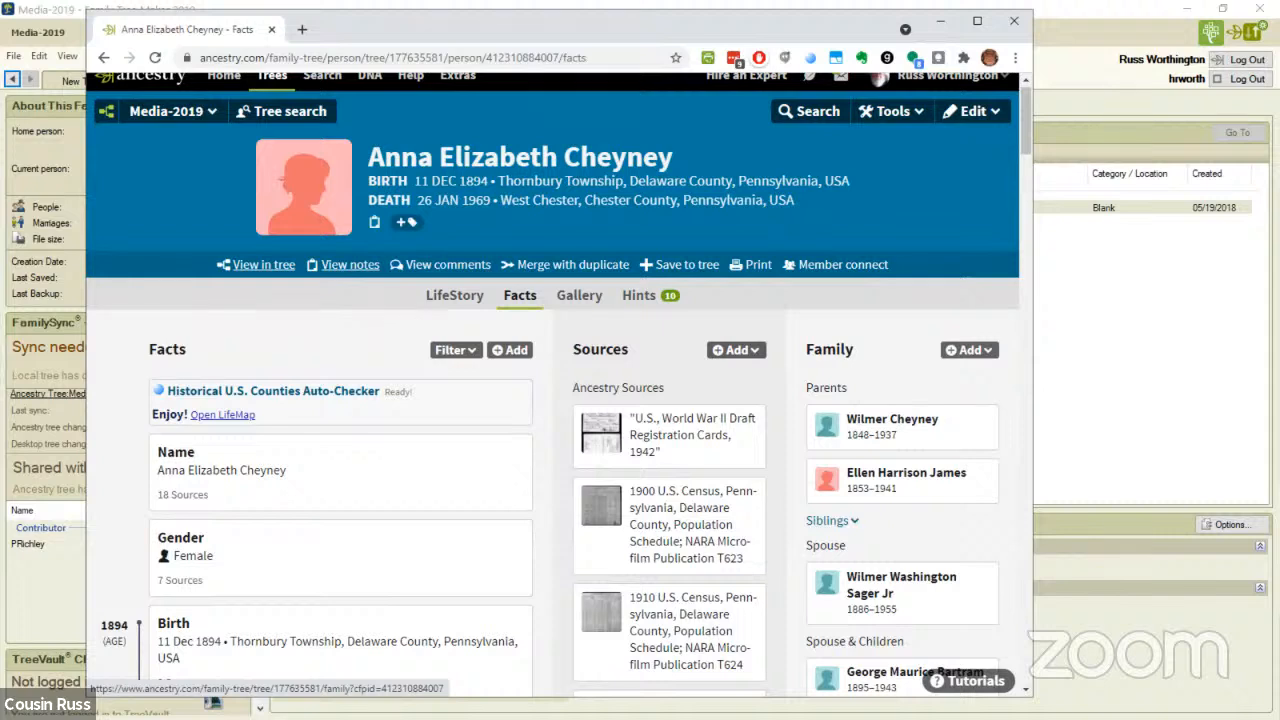
{"action": "left_click", "coordinate": [264, 264]}
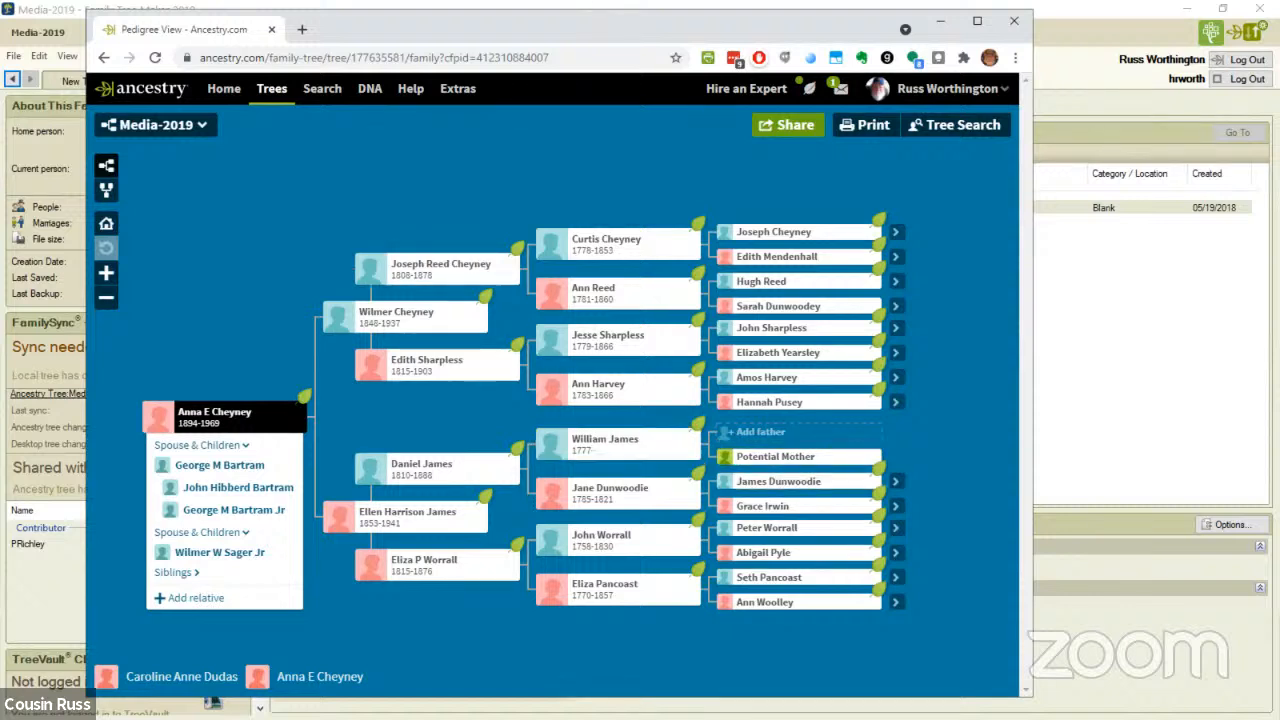
- Switch to Family Tree Maker and list the media collection by media category, showing the File Photos category
{"action": "key", "text": "alt+Tab"}
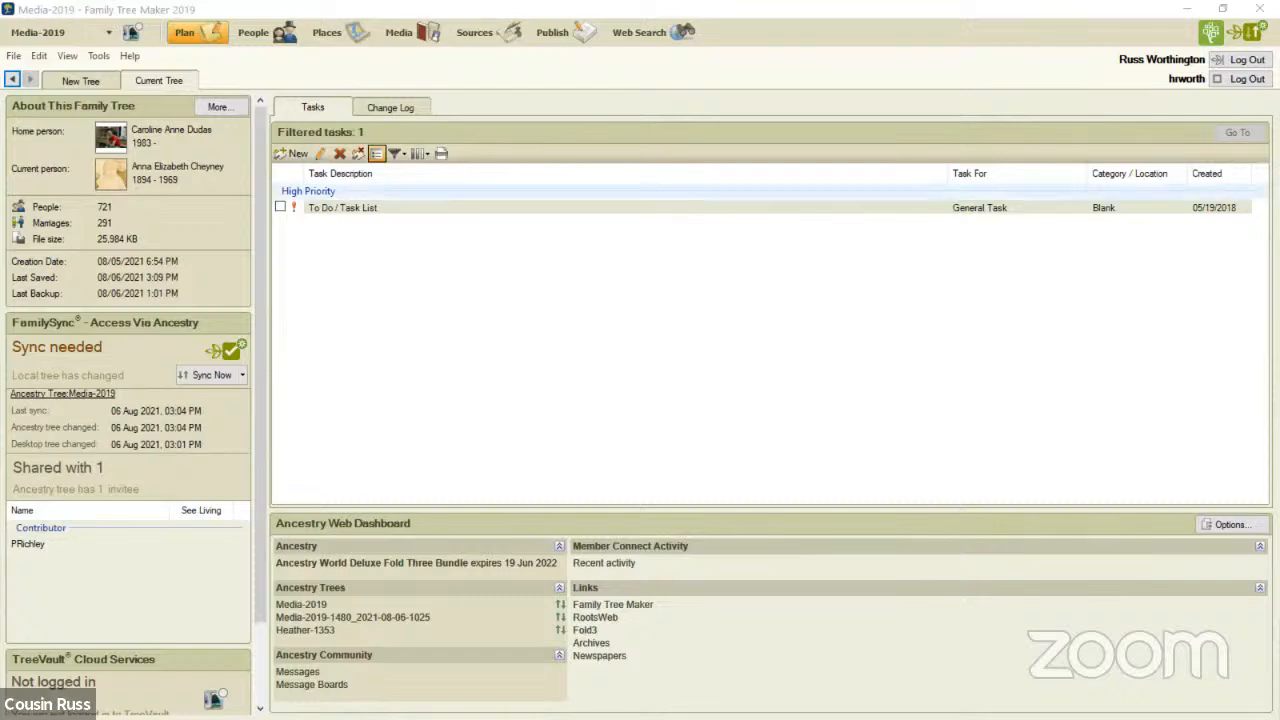
{"action": "left_click", "coordinate": [399, 32]}
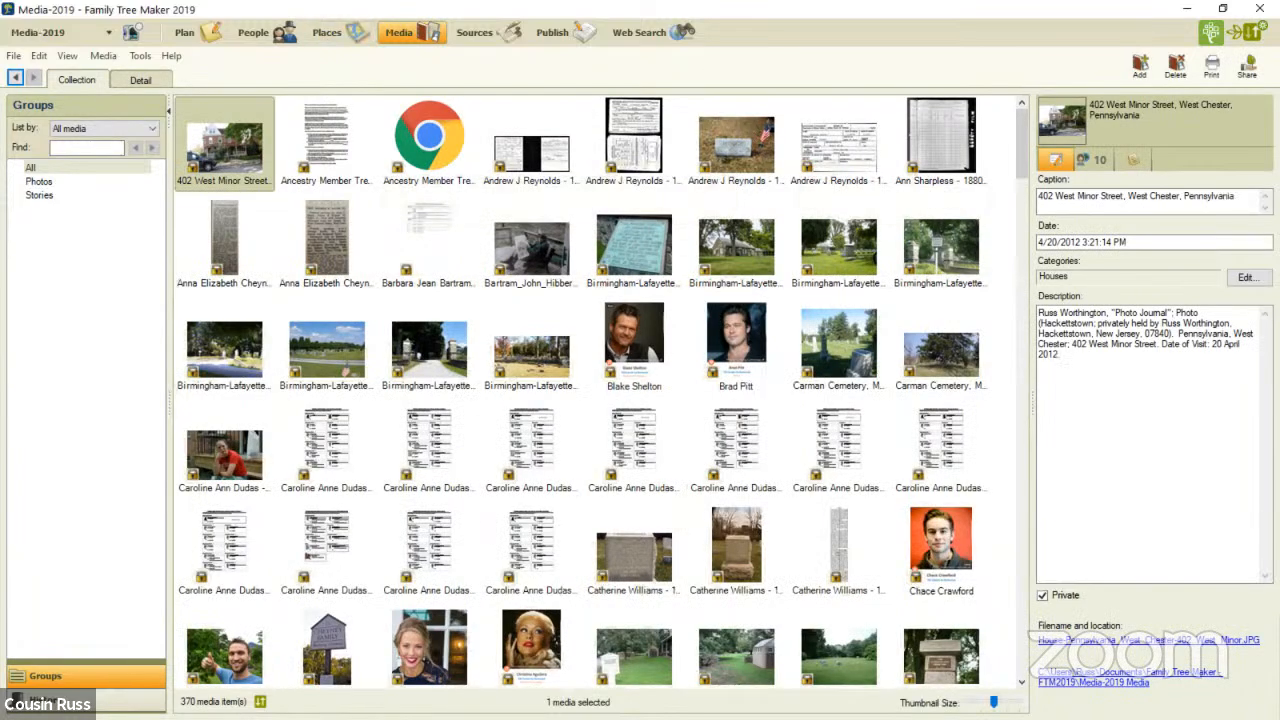
{"action": "left_click", "coordinate": [151, 129]}
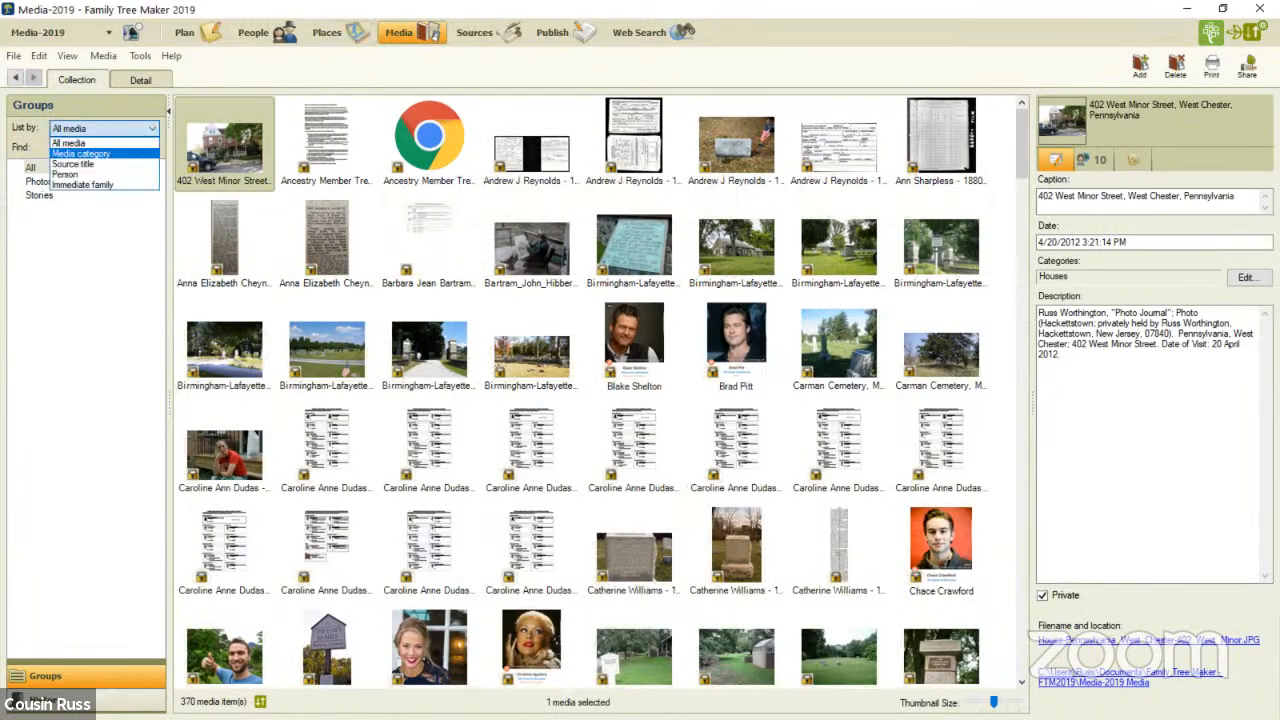
{"action": "key", "text": "Return"}
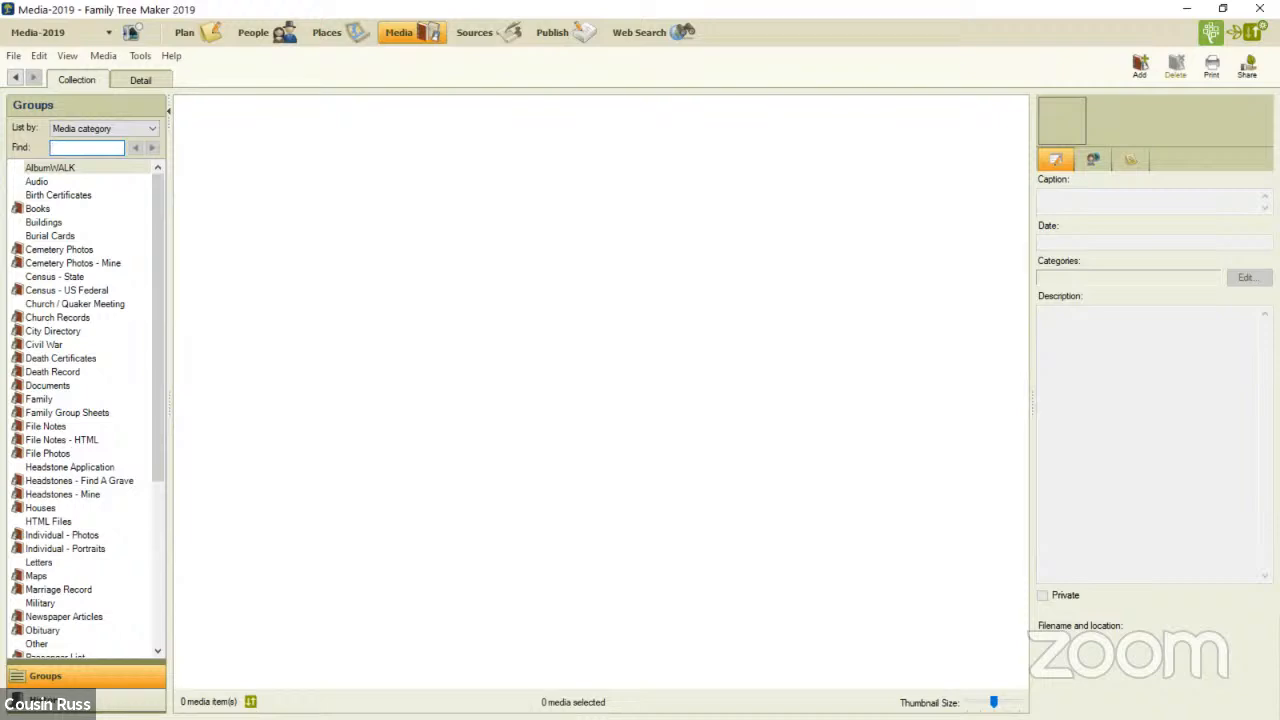
{"action": "left_click", "coordinate": [48, 454]}
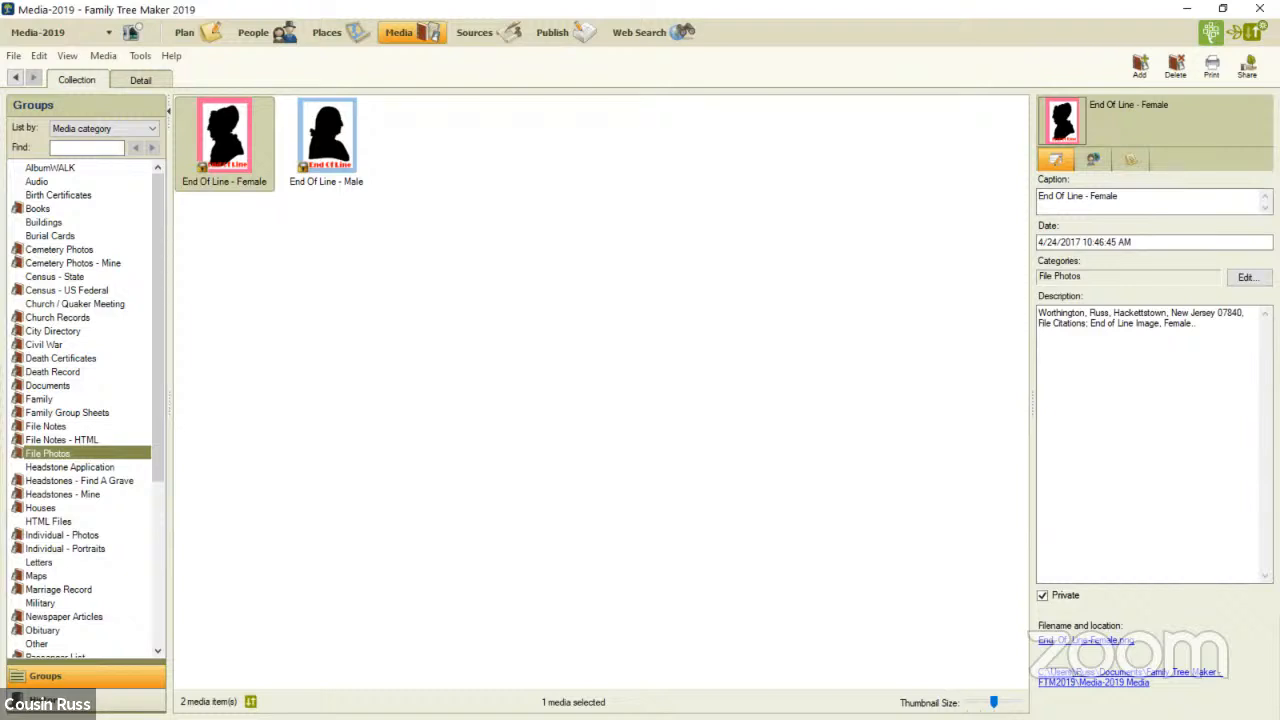
- Remove the private setting from the End Of Line - Female and End Of Line - Male images
{"action": "left_click", "coordinate": [1043, 596]}
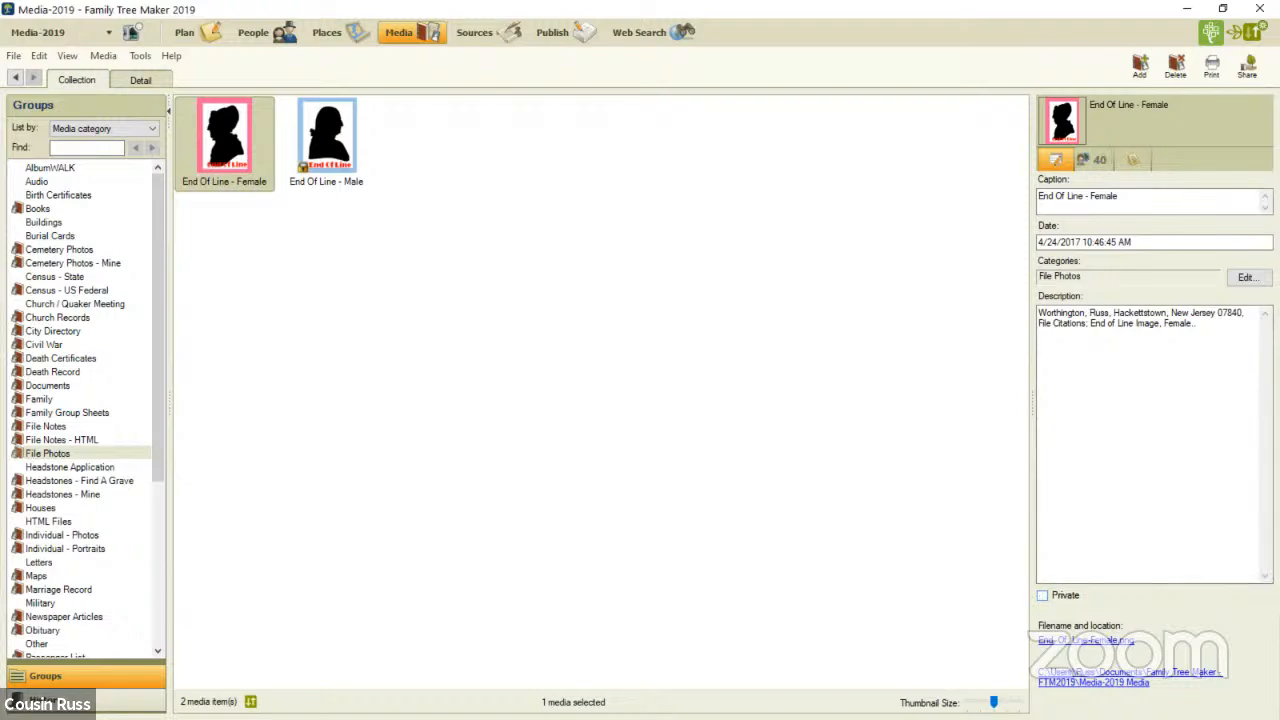
{"action": "left_click", "coordinate": [327, 140]}
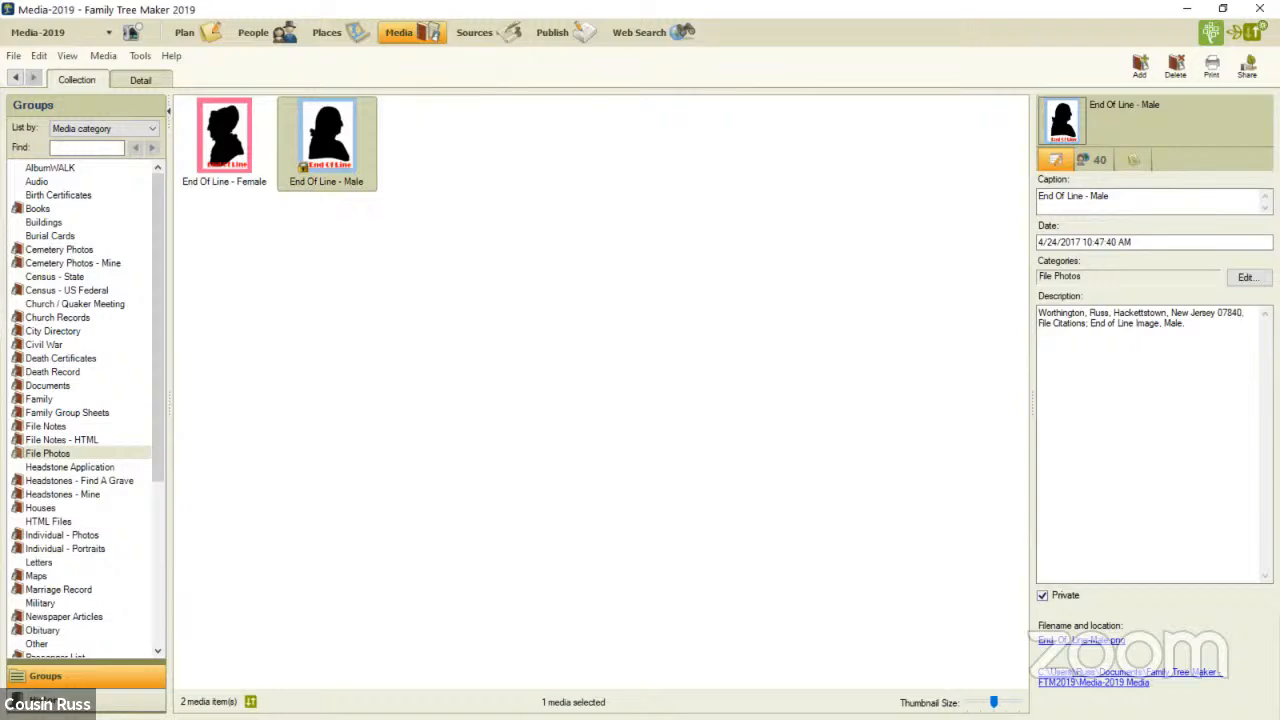
{"action": "left_click", "coordinate": [1043, 596]}
{"action": "left_click", "coordinate": [1043, 595]}
{"action": "left_click", "coordinate": [1043, 595]}
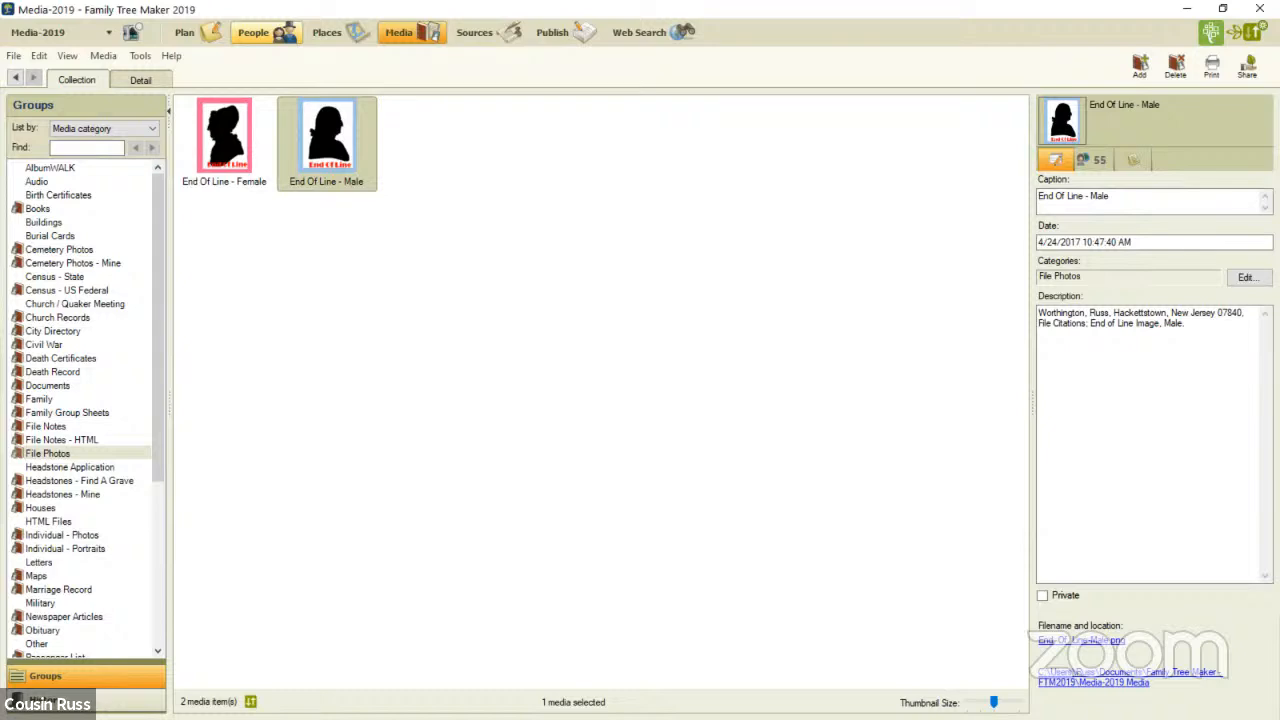
- Examine the person note and the research note of the pedigree's root person in the detailed person view
{"action": "left_click", "coordinate": [253, 32]}
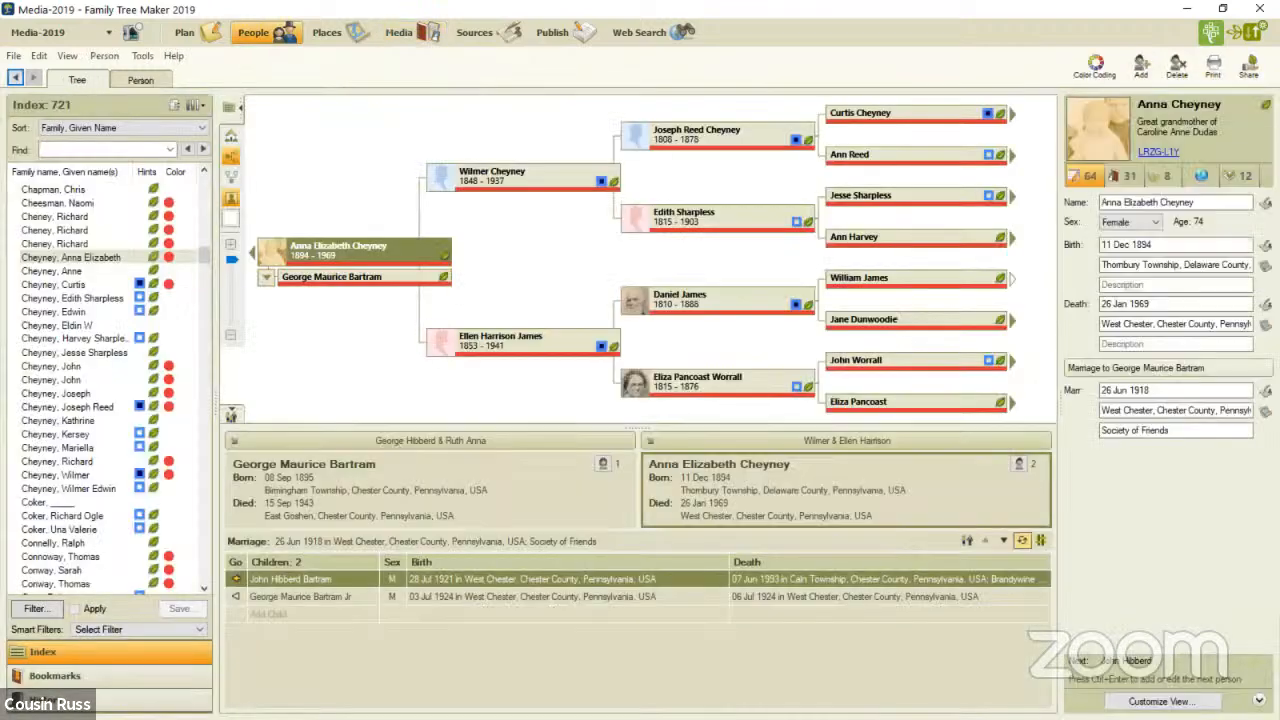
{"action": "mouse_move", "coordinate": [352, 251]}
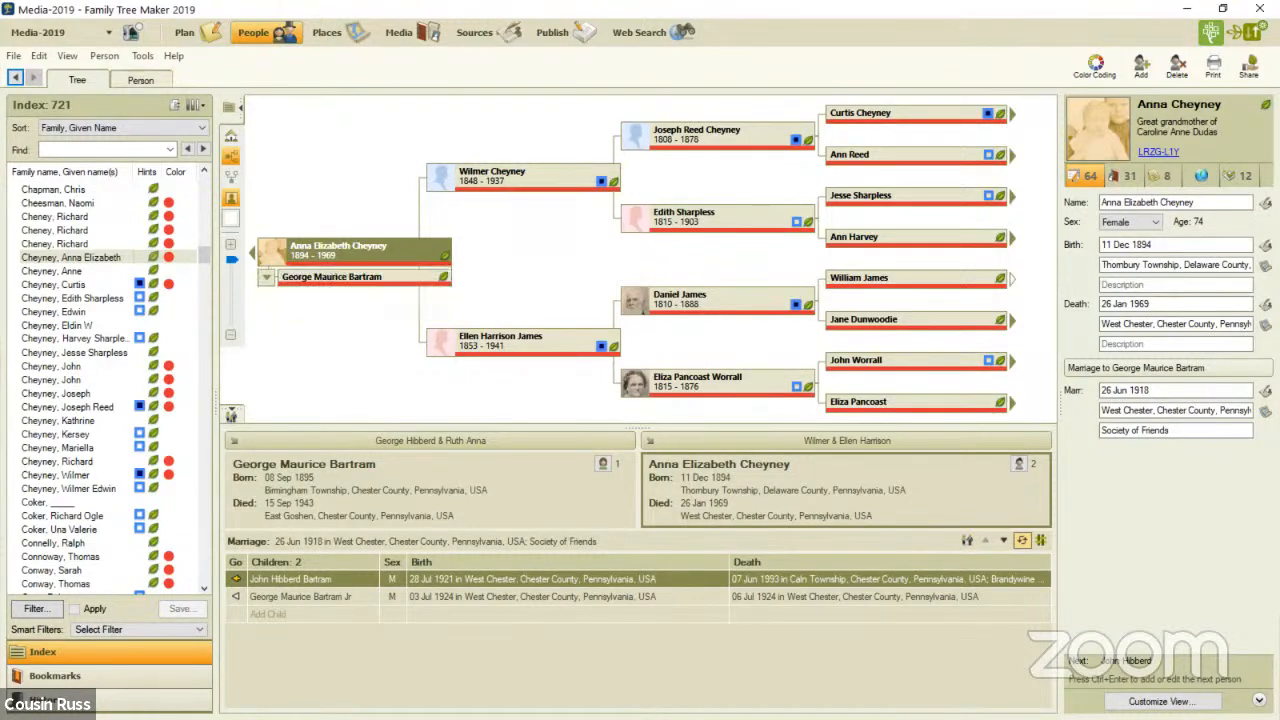
{"action": "left_click", "coordinate": [141, 80]}
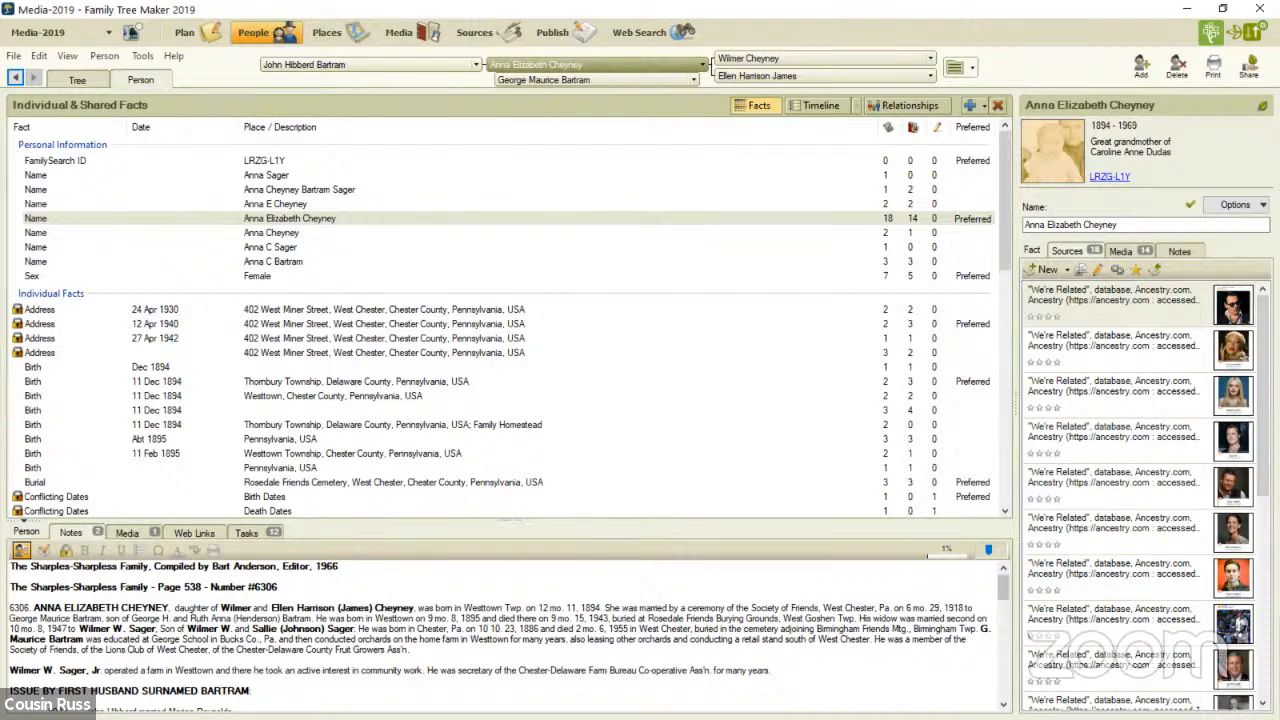
{"action": "scroll", "coordinate": [505, 630], "scroll_direction": "down", "scroll_amount": 3}
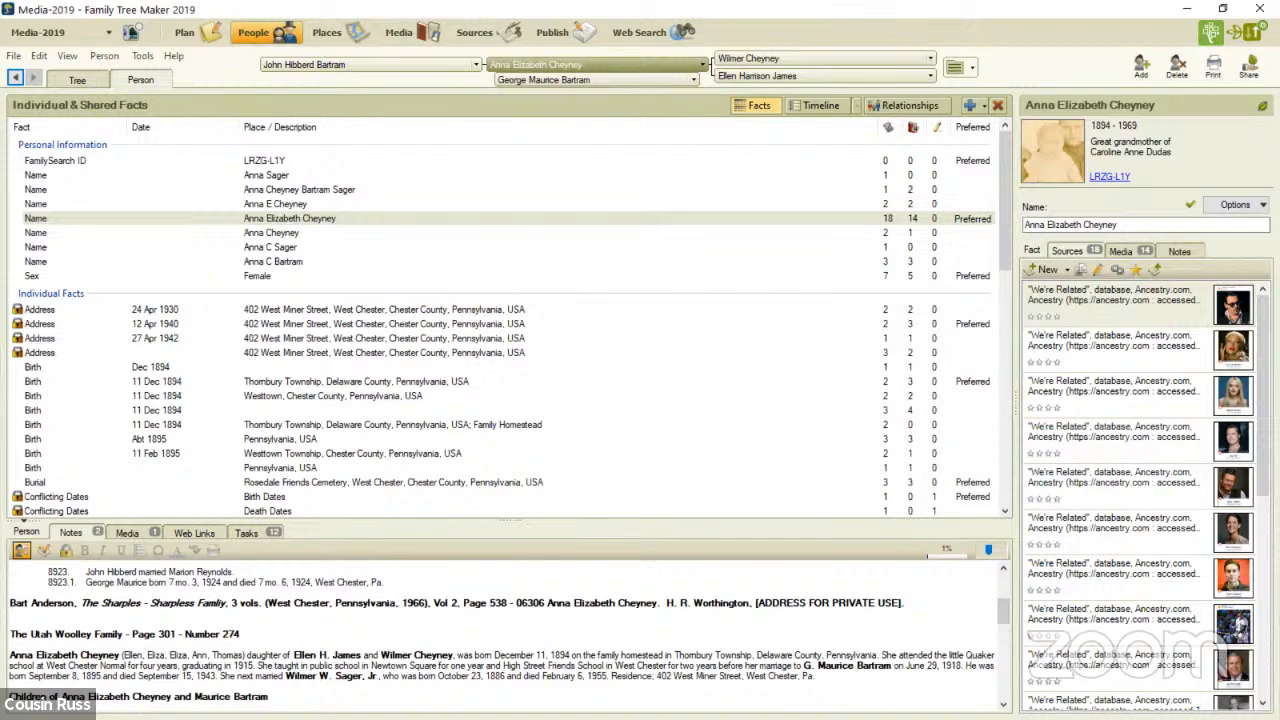
{"action": "scroll", "coordinate": [505, 630], "scroll_direction": "up", "scroll_amount": 3}
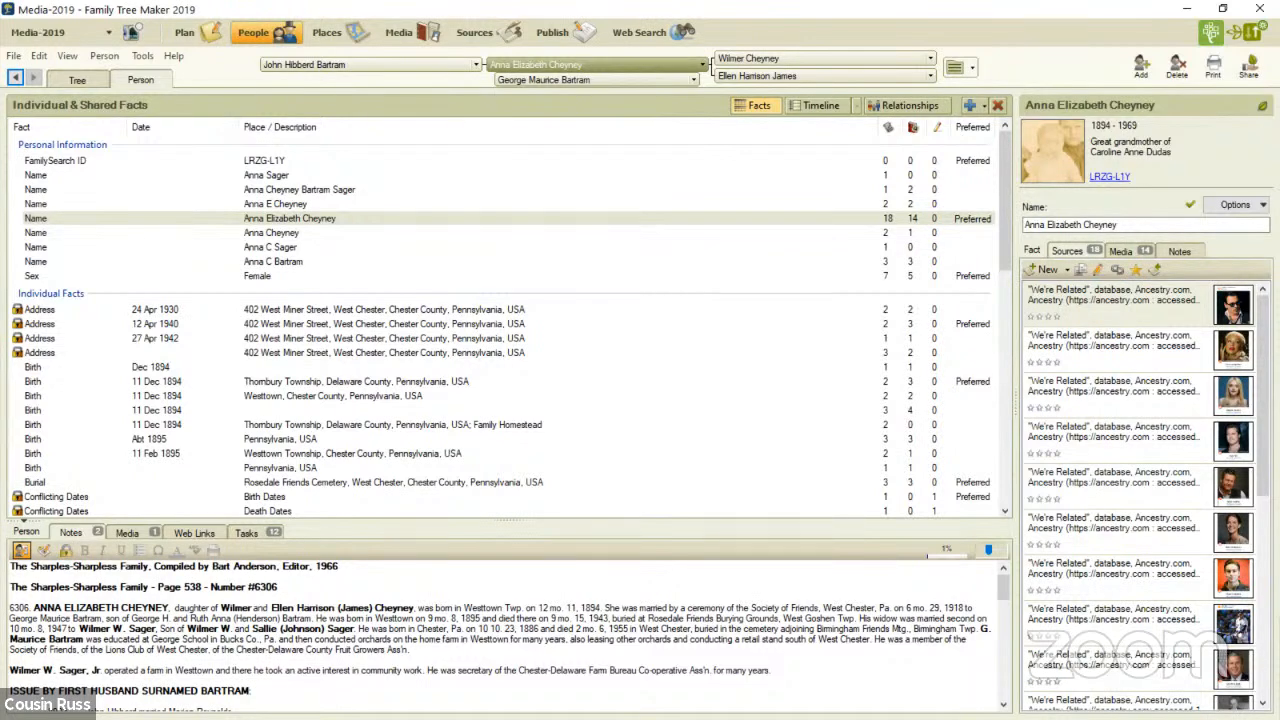
{"action": "left_click", "coordinate": [44, 551]}
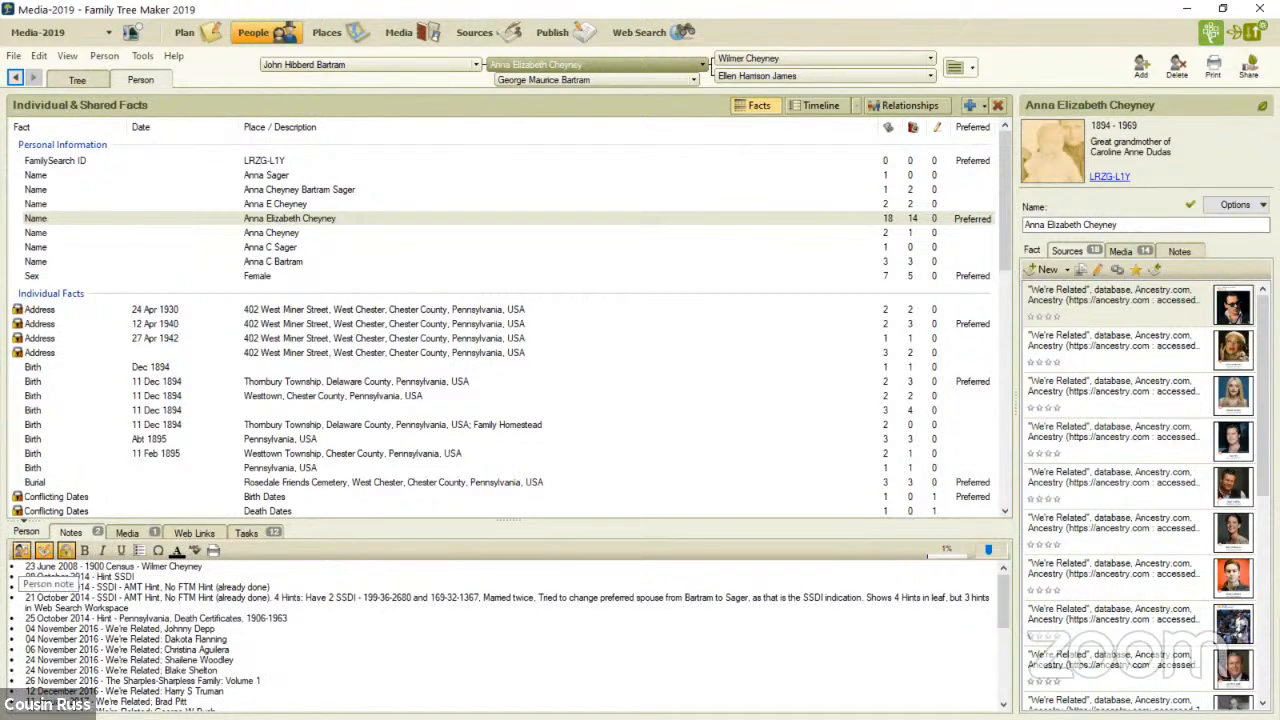
{"action": "left_click", "coordinate": [21, 551]}
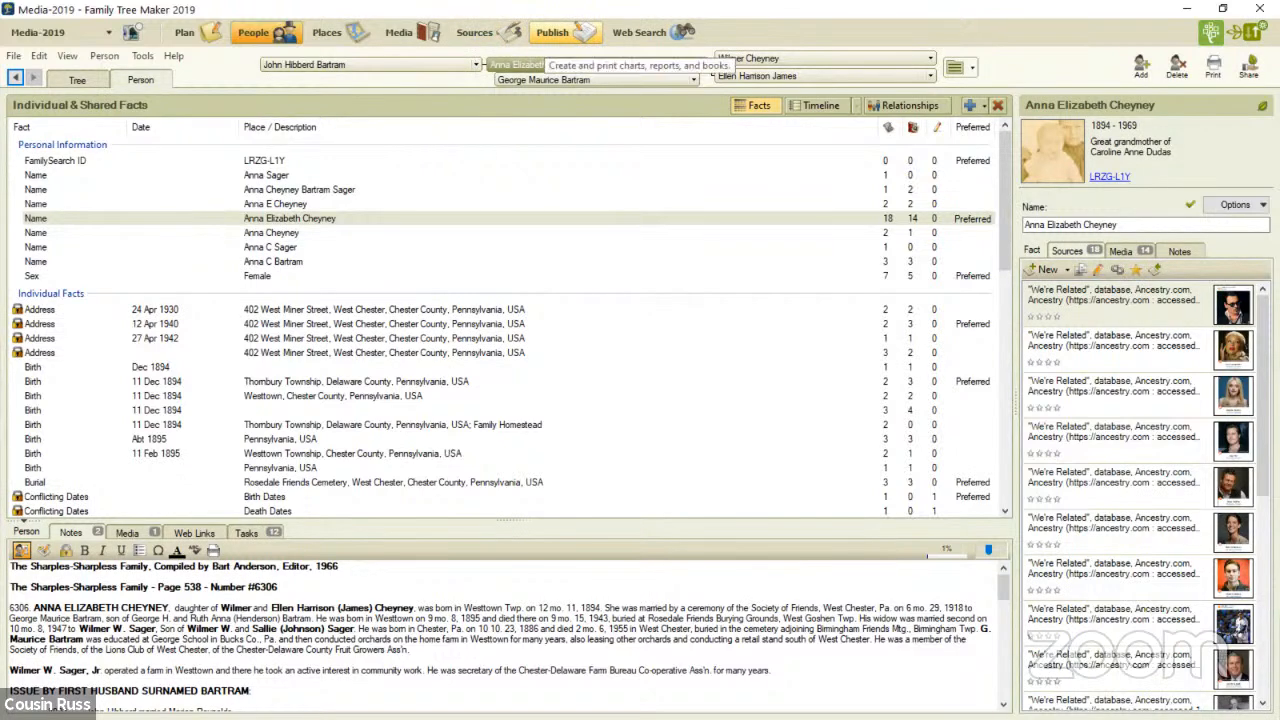
- Create a Notes Report from the Person Reports publications
{"action": "left_click", "coordinate": [552, 32]}
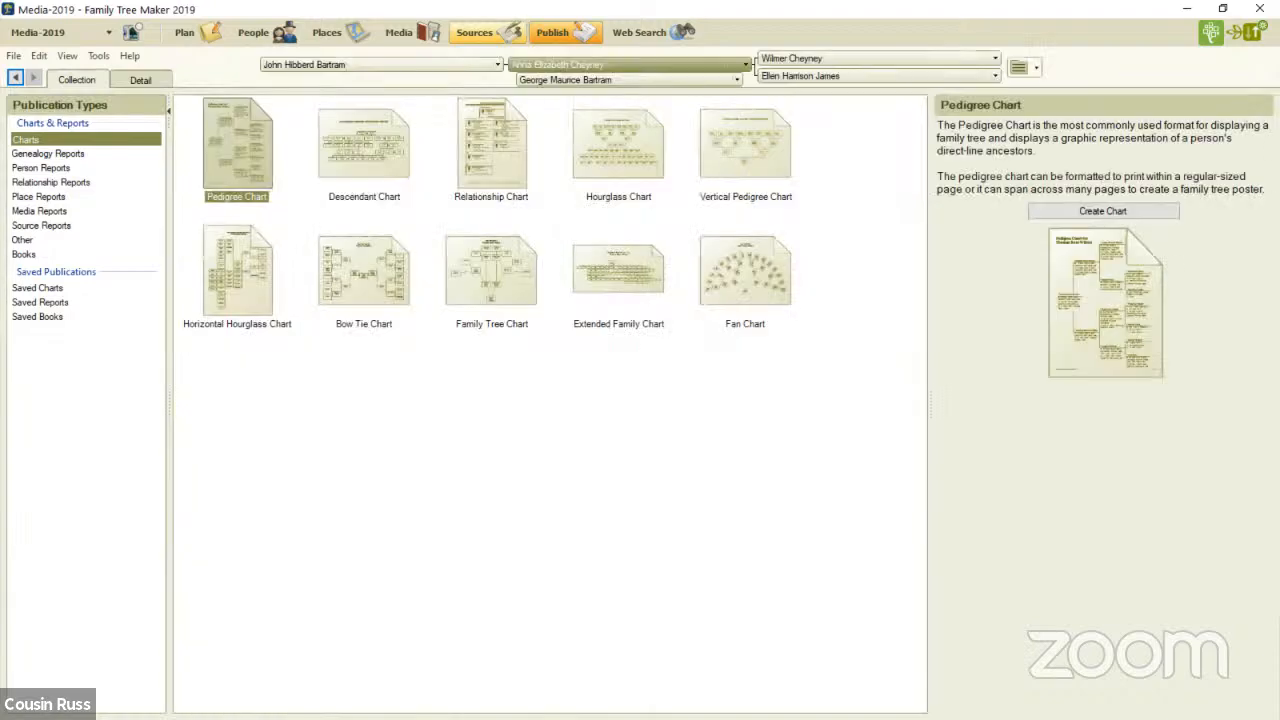
{"action": "left_click", "coordinate": [48, 154]}
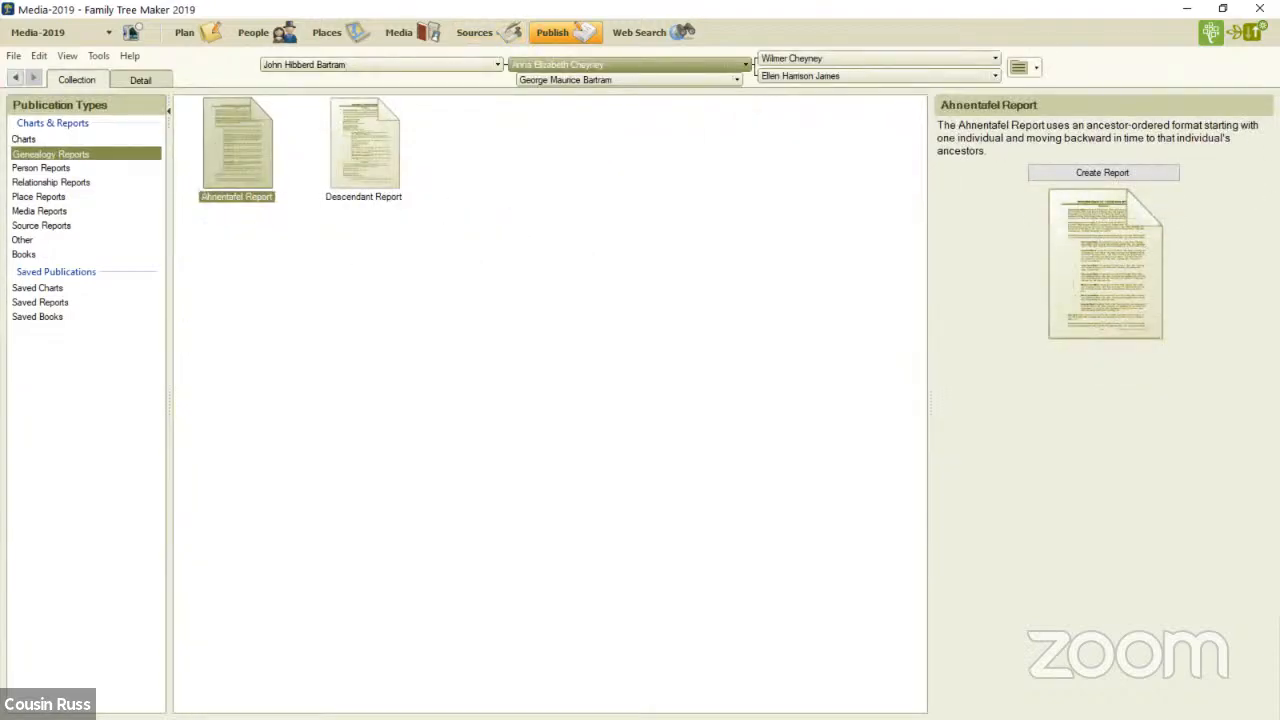
{"action": "left_click", "coordinate": [42, 168]}
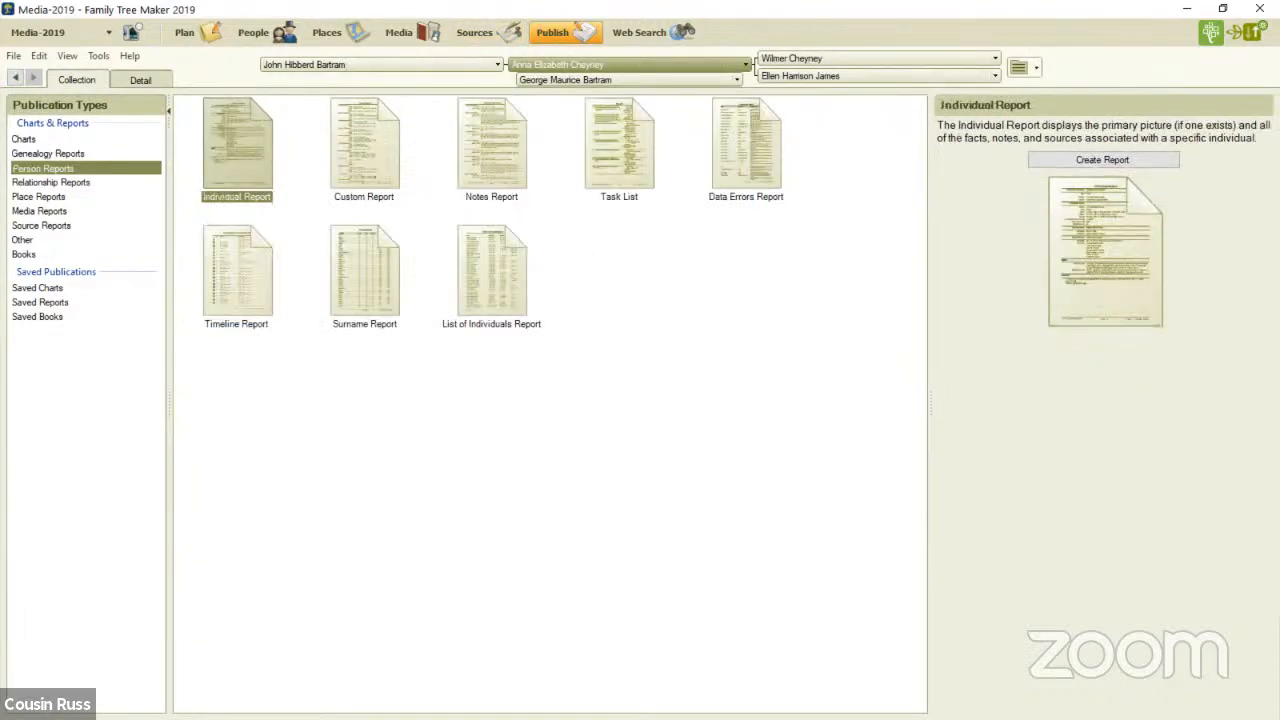
{"action": "left_click", "coordinate": [491, 145]}
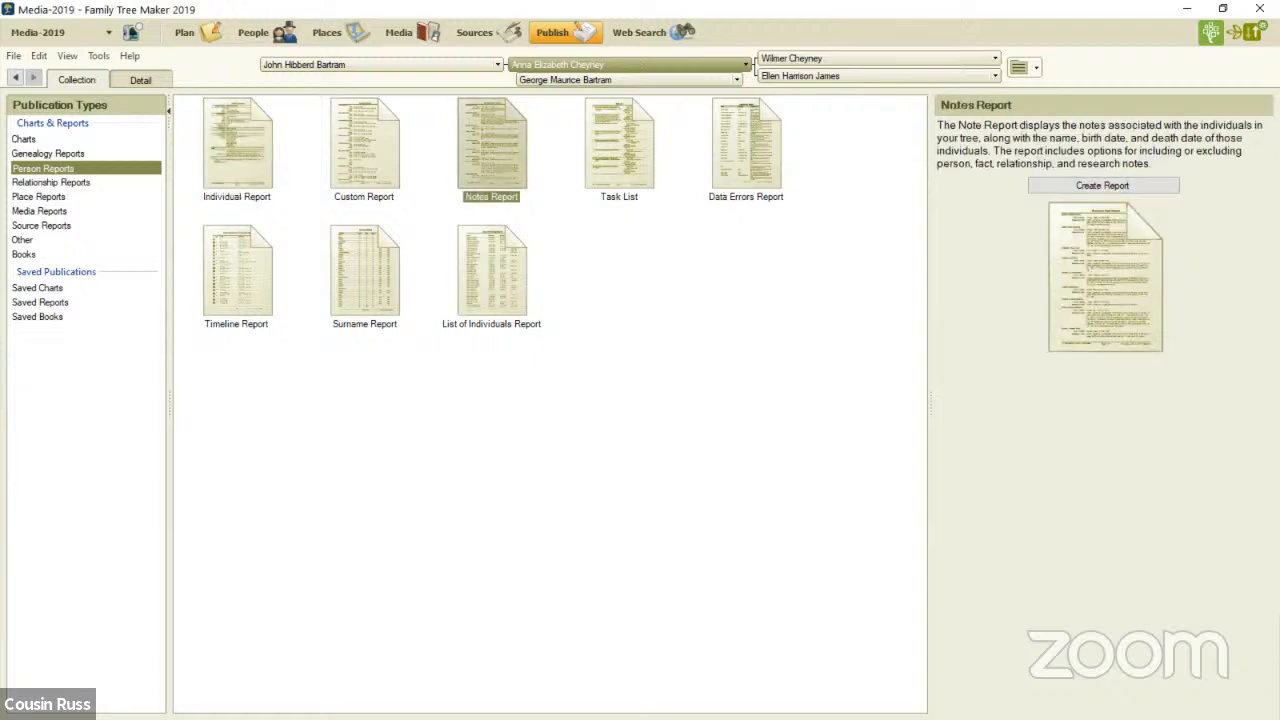
{"action": "left_click", "coordinate": [1102, 185]}
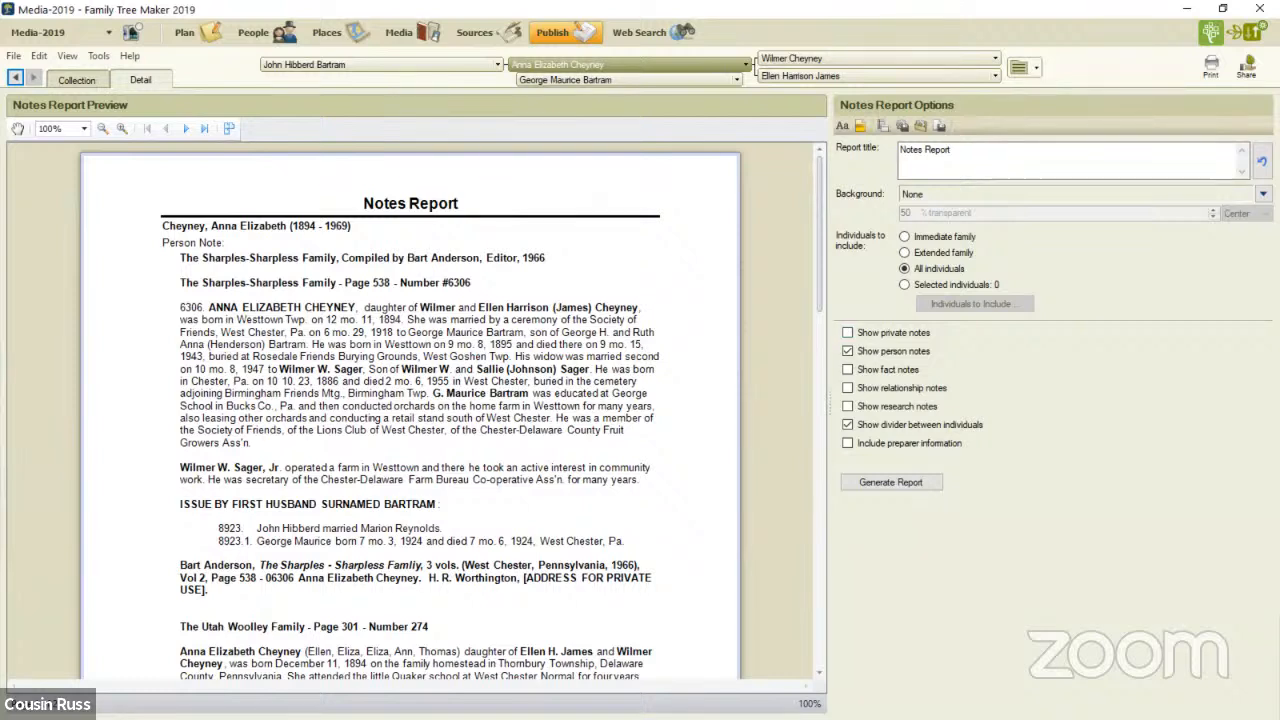
- Preview the Notes Report with private notes included, and exclude them again
{"action": "left_click", "coordinate": [848, 333]}
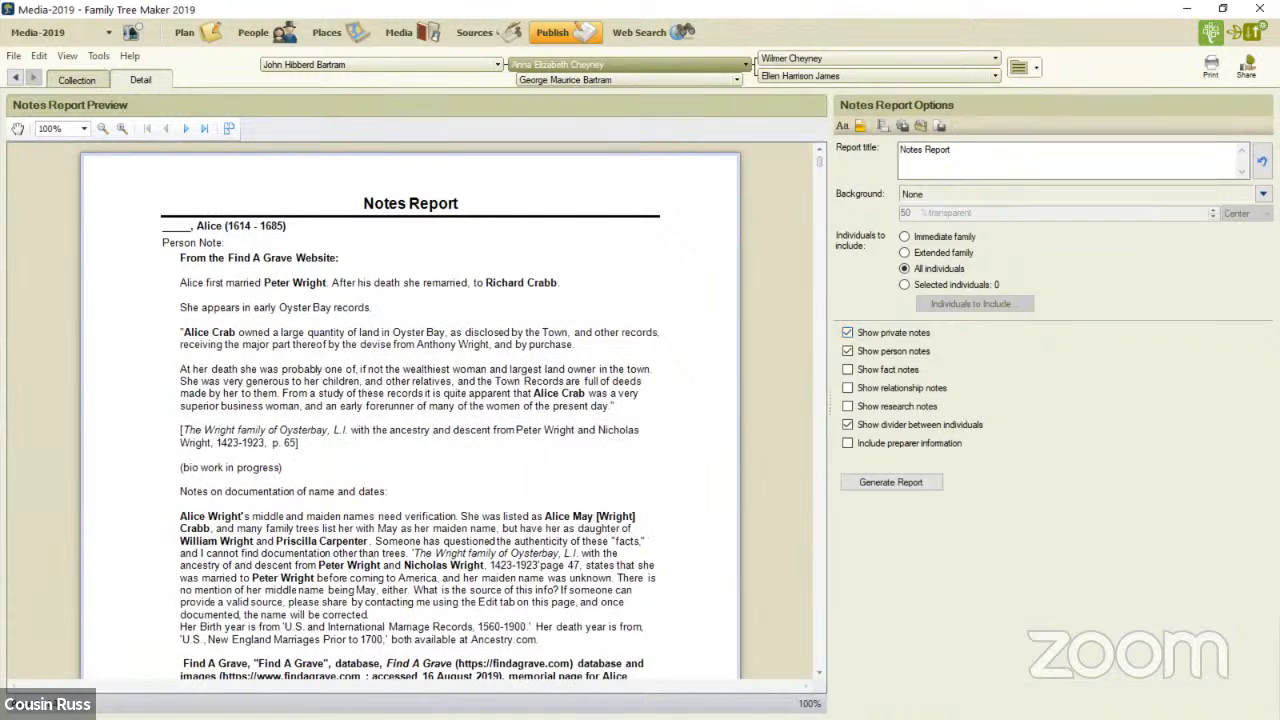
{"action": "scroll", "coordinate": [410, 410], "scroll_direction": "down", "scroll_amount": 4}
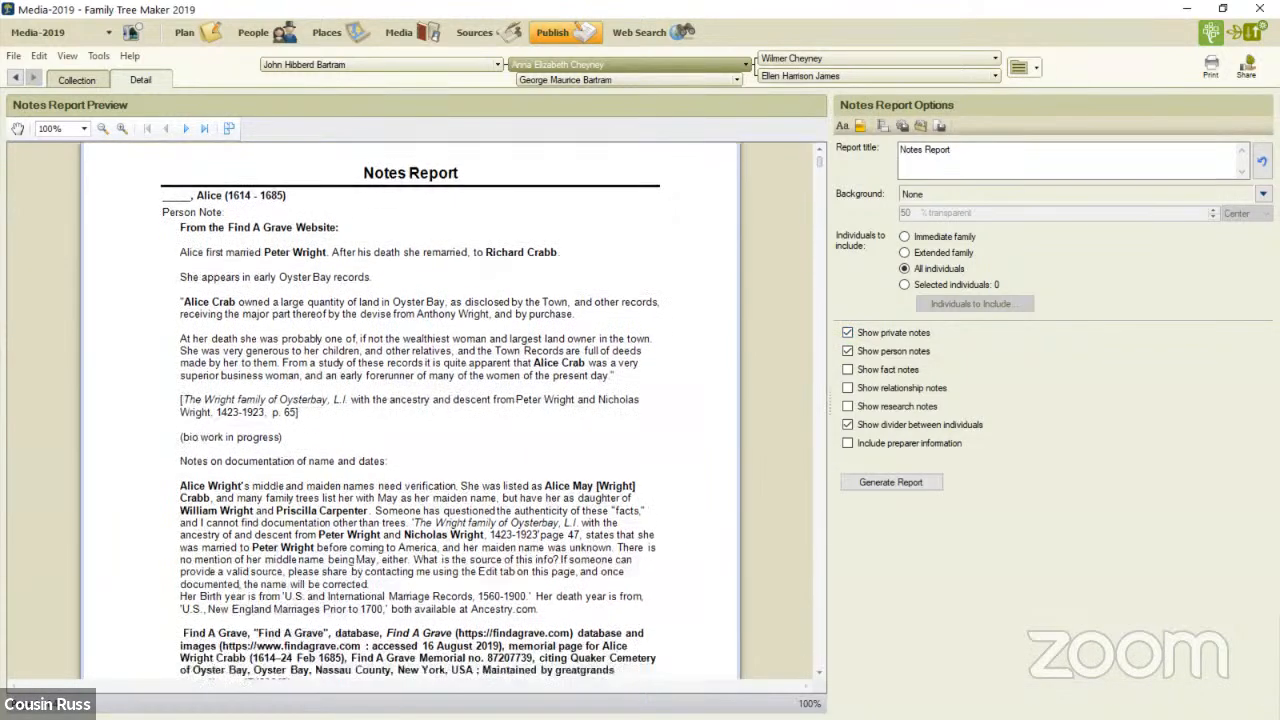
{"action": "scroll", "coordinate": [410, 410], "scroll_direction": "up", "scroll_amount": 3}
{"action": "scroll", "coordinate": [410, 410], "scroll_direction": "up", "scroll_amount": 1}
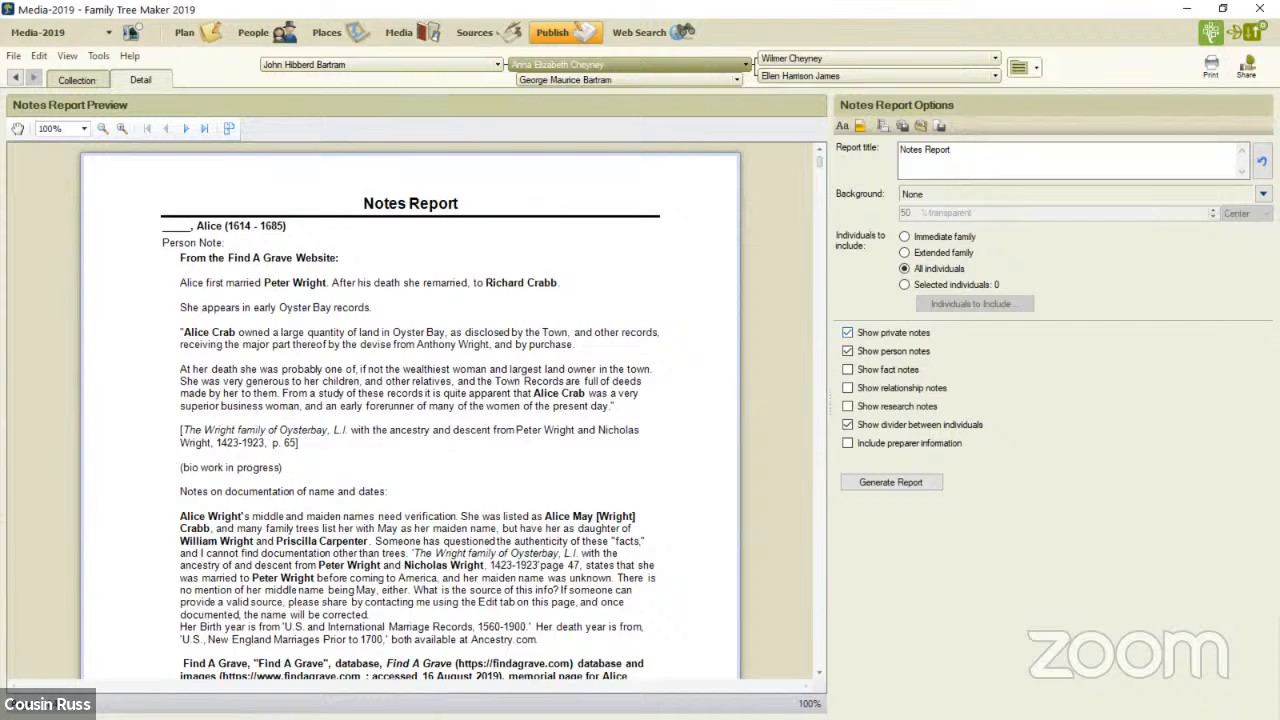
{"action": "left_click", "coordinate": [847, 332]}
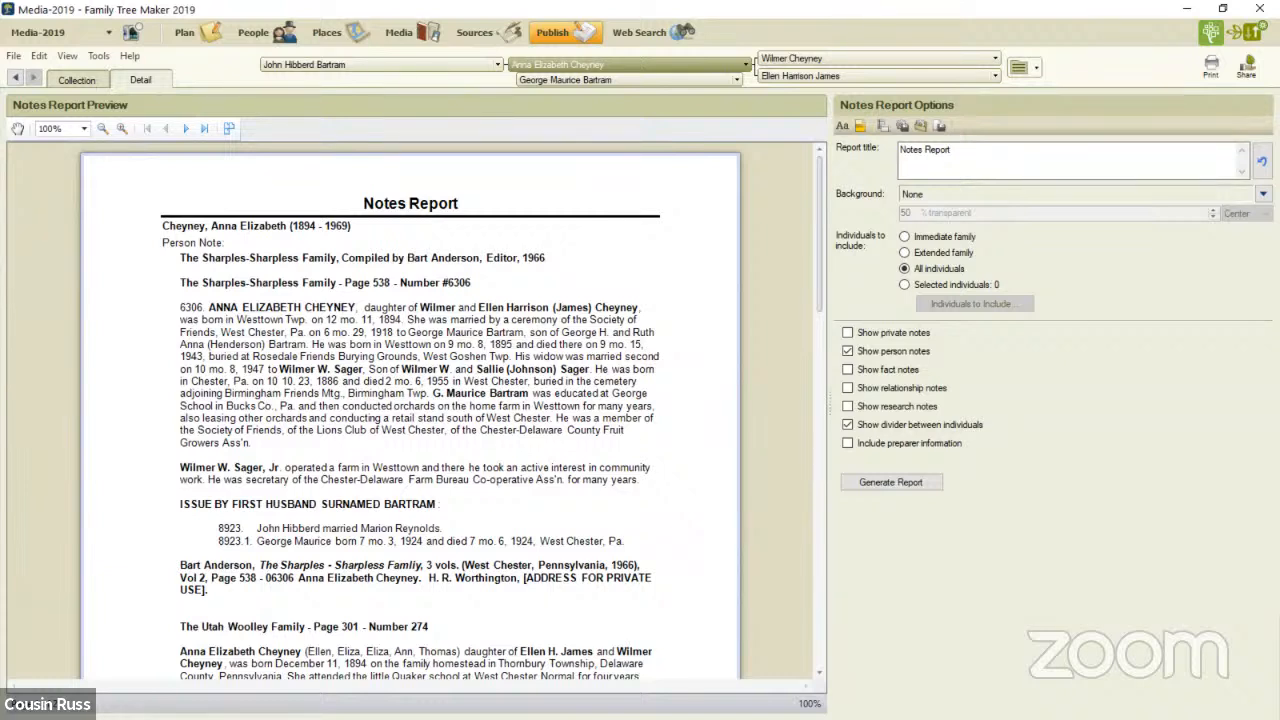
- Open the reported person's record from the Notes Report, mark the person note as private and save the change
{"action": "left_click", "coordinate": [275, 227]}
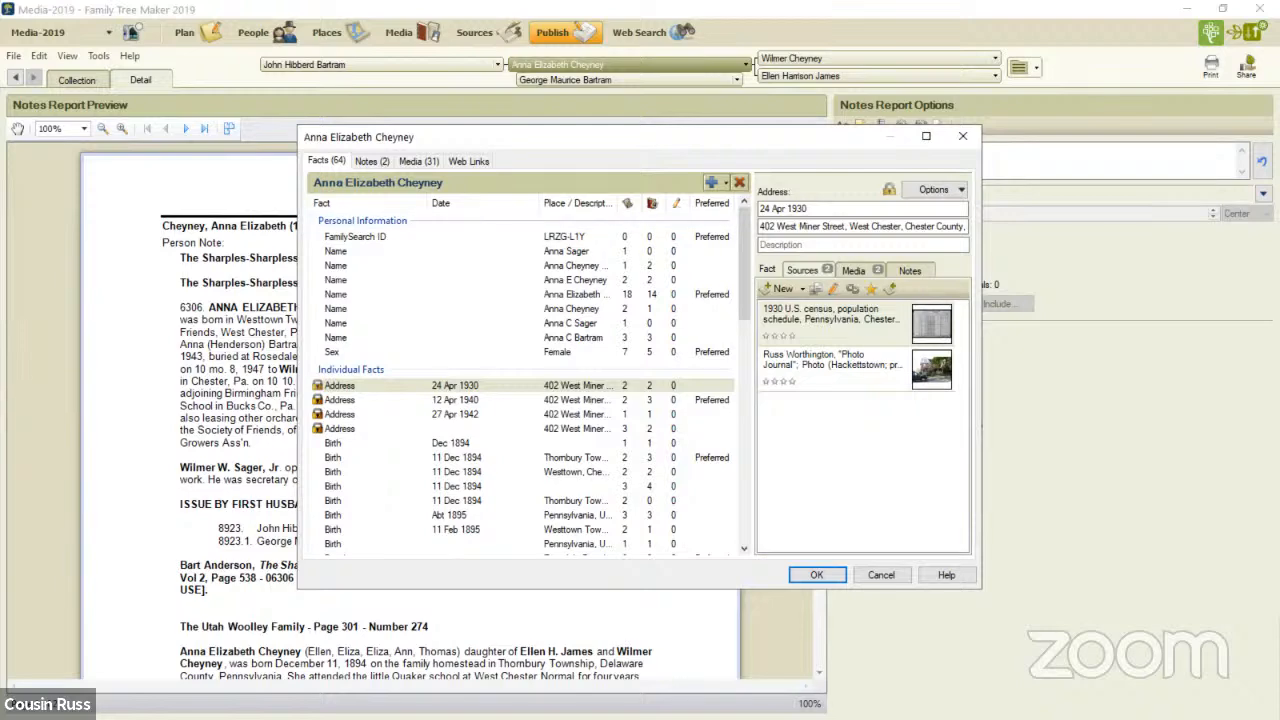
{"action": "left_click", "coordinate": [372, 161]}
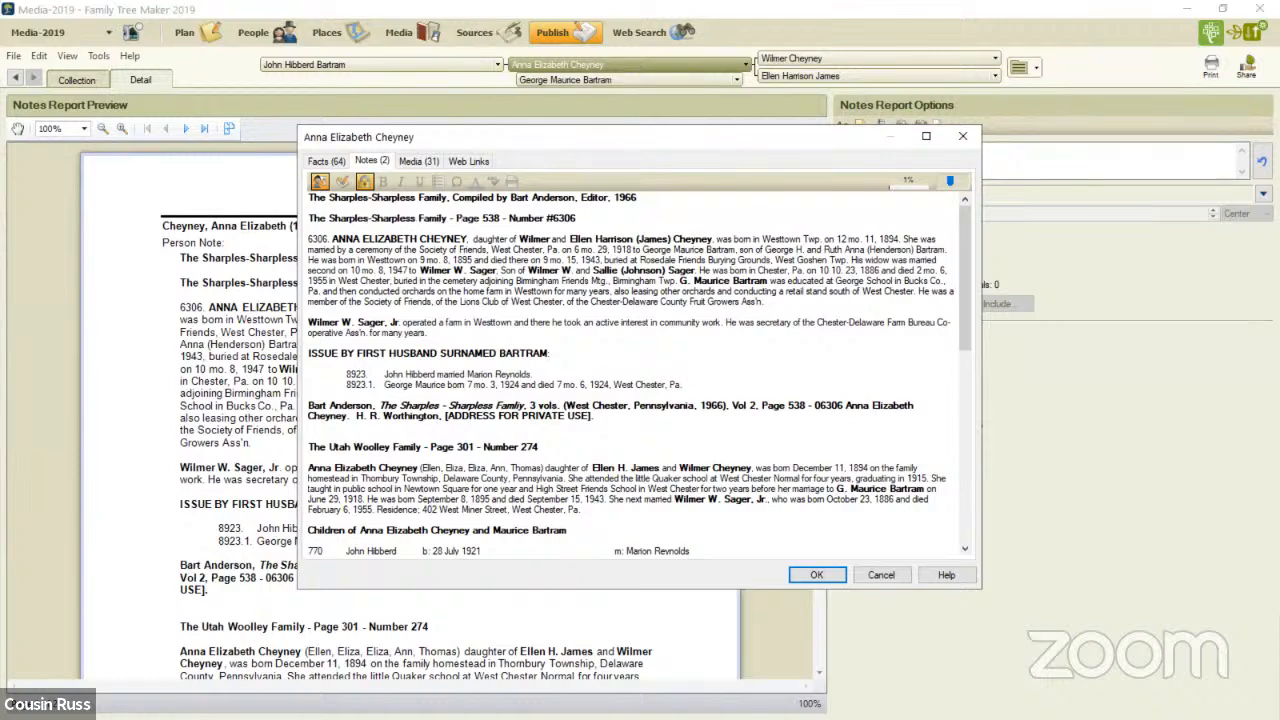
{"action": "left_click", "coordinate": [816, 574]}
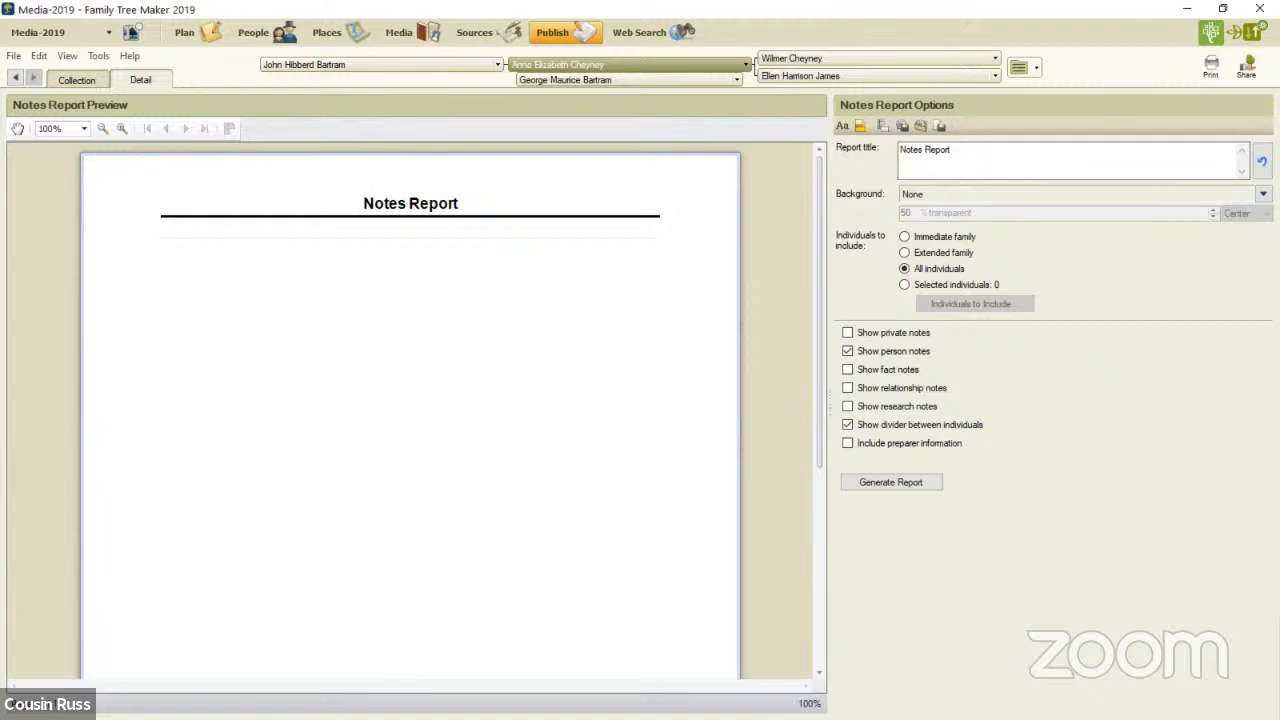
- Compare the Notes Report with and without private notes, and return to the people's pedigree view
{"action": "left_click", "coordinate": [848, 333]}
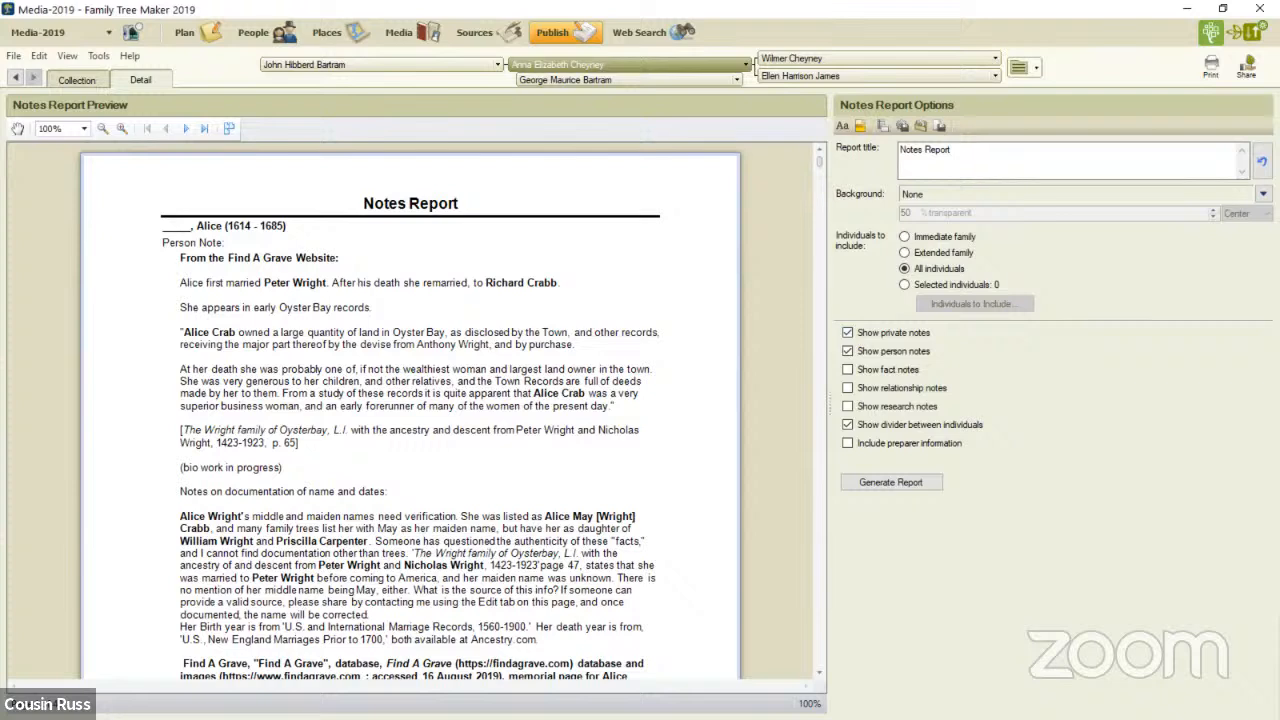
{"action": "left_click", "coordinate": [847, 332]}
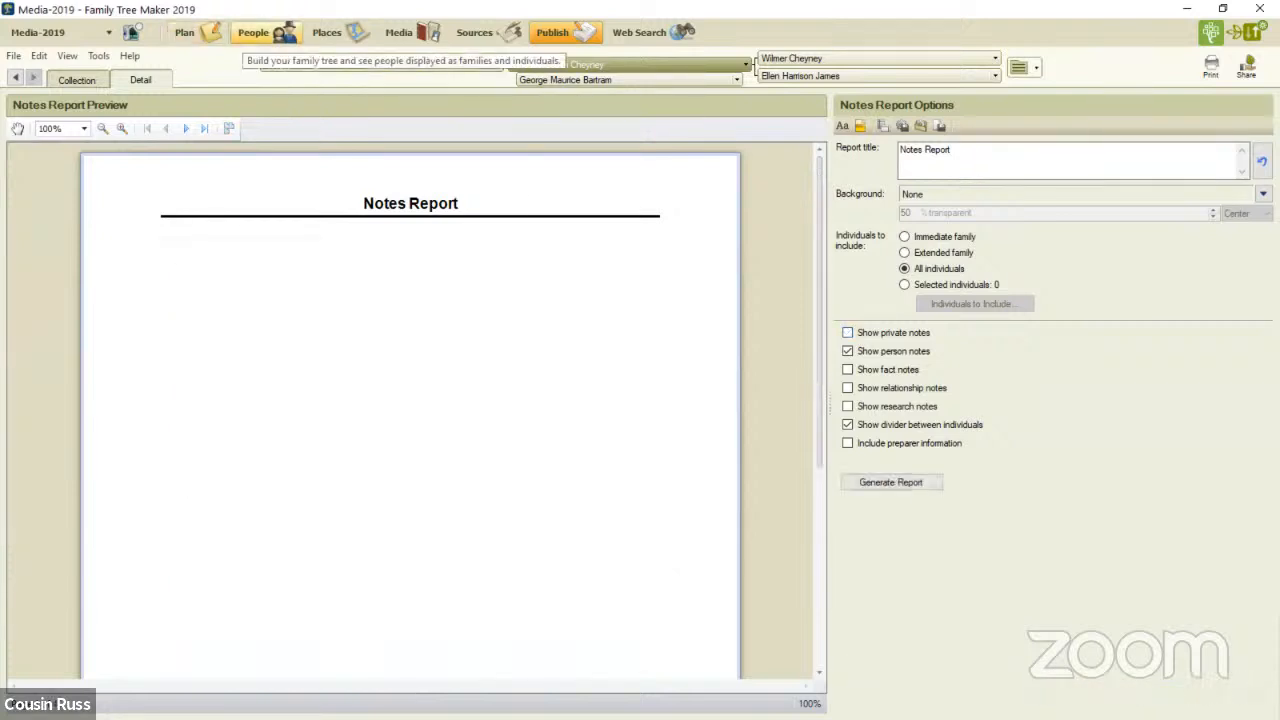
{"action": "left_click", "coordinate": [262, 32]}
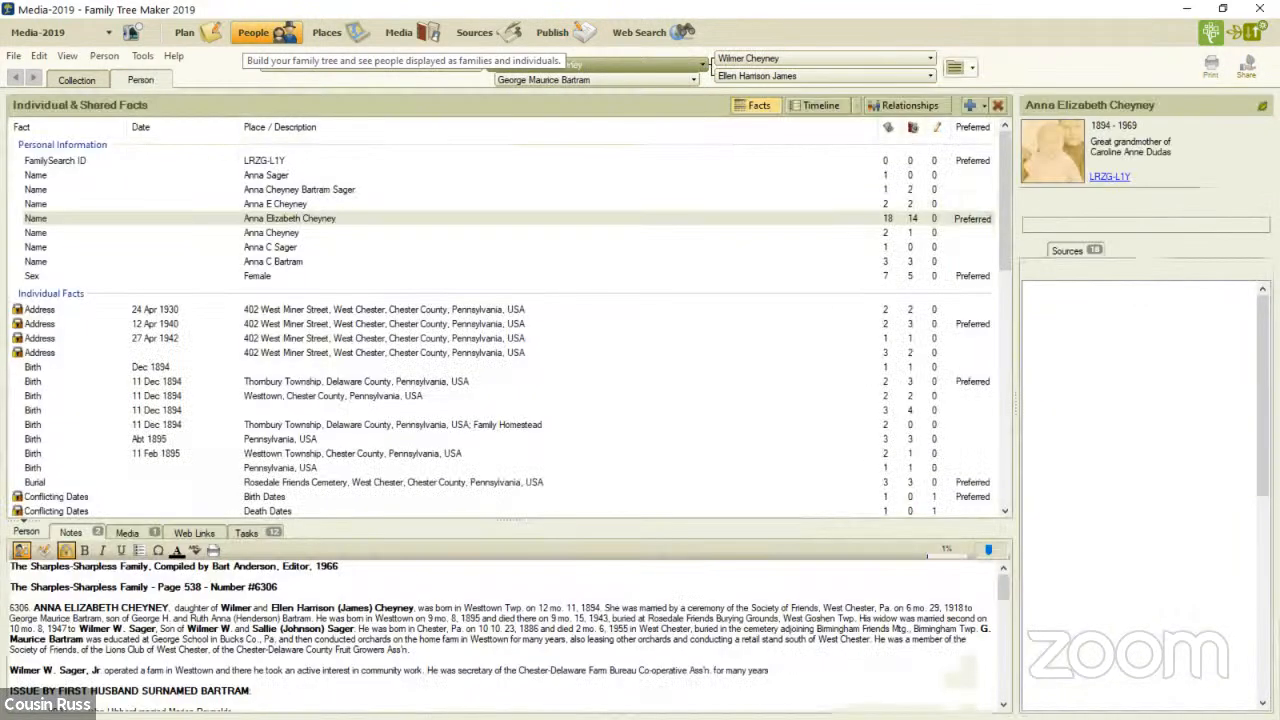
{"action": "left_click", "coordinate": [77, 80]}
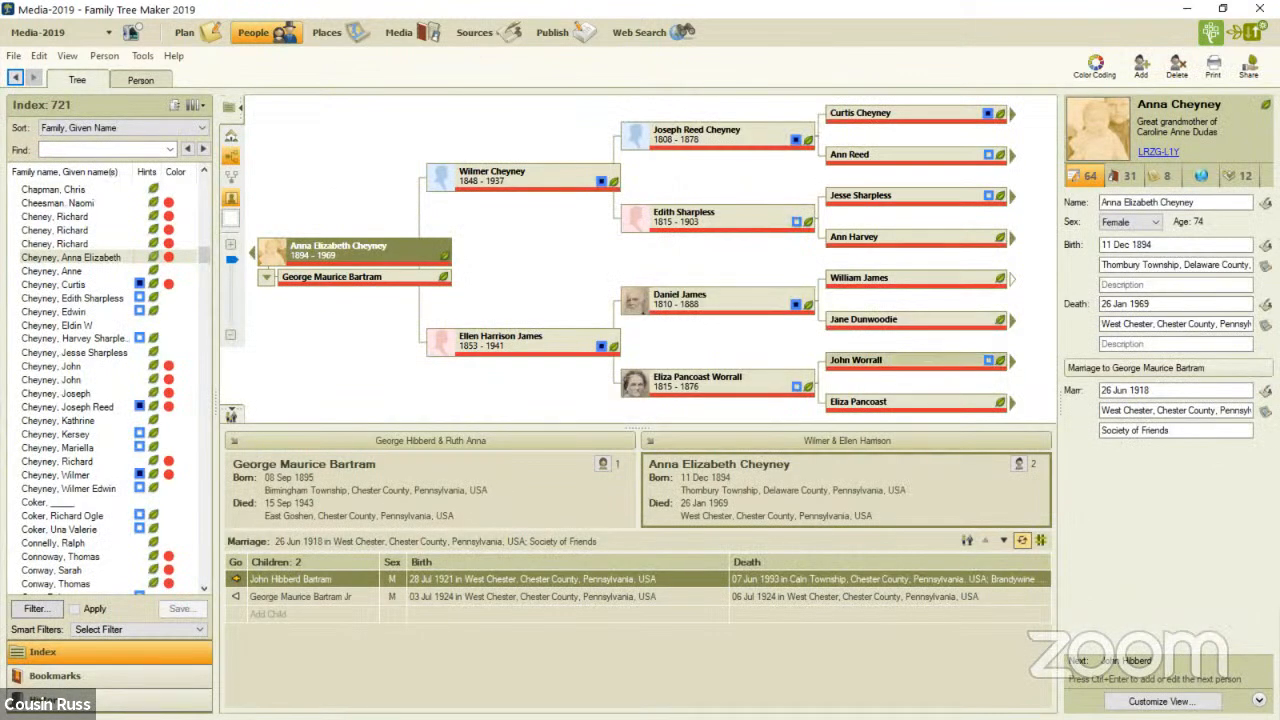
{"action": "left_click", "coordinate": [900, 279]}
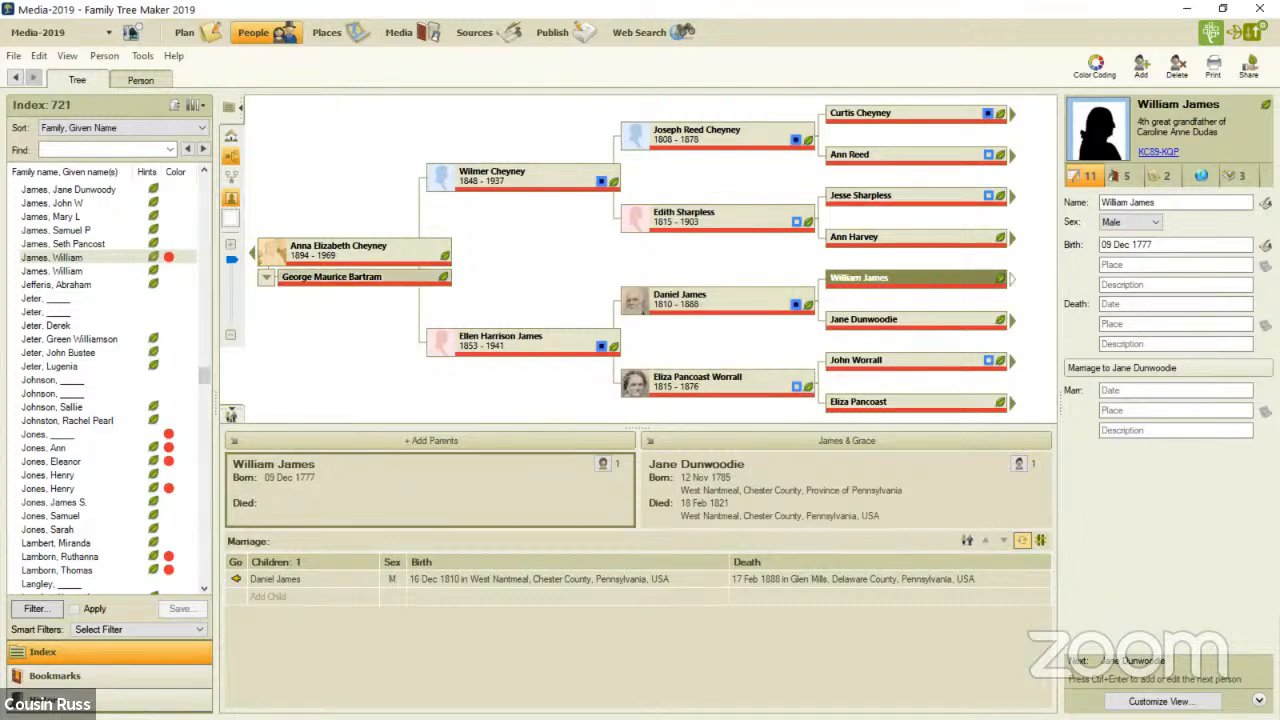
{"action": "mouse_move", "coordinate": [368, 262]}
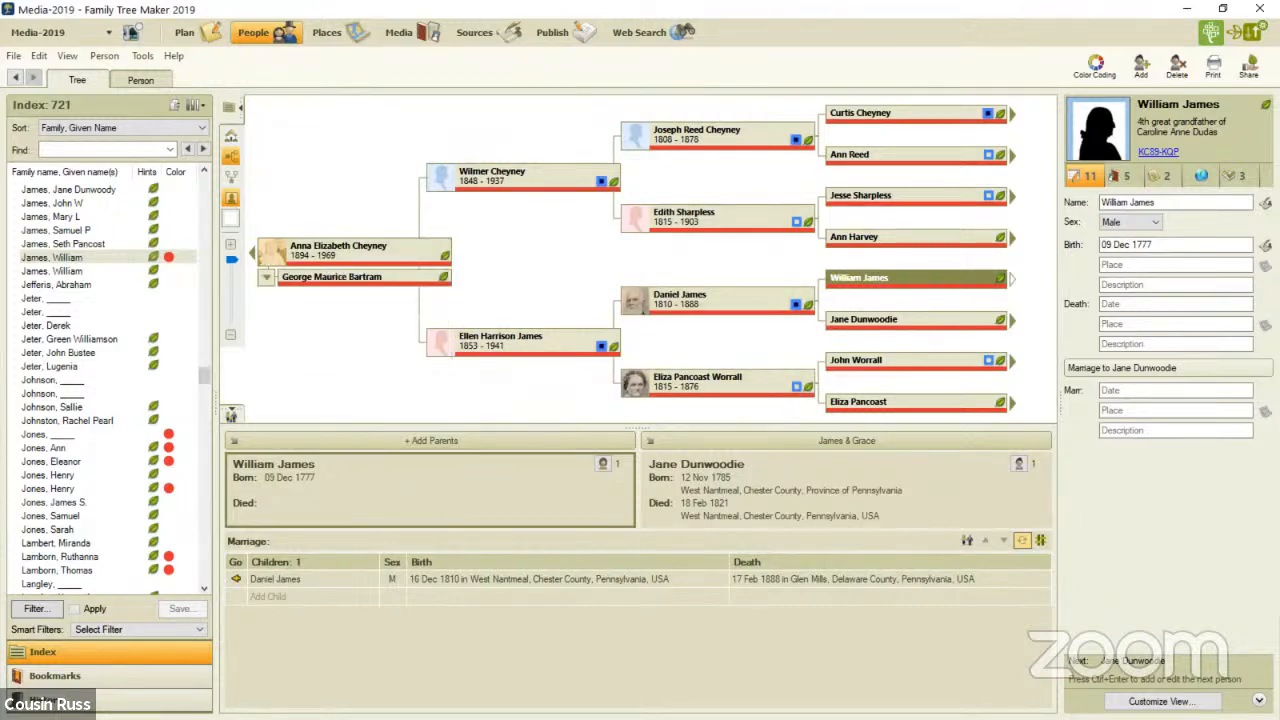
{"action": "left_click", "coordinate": [366, 252]}
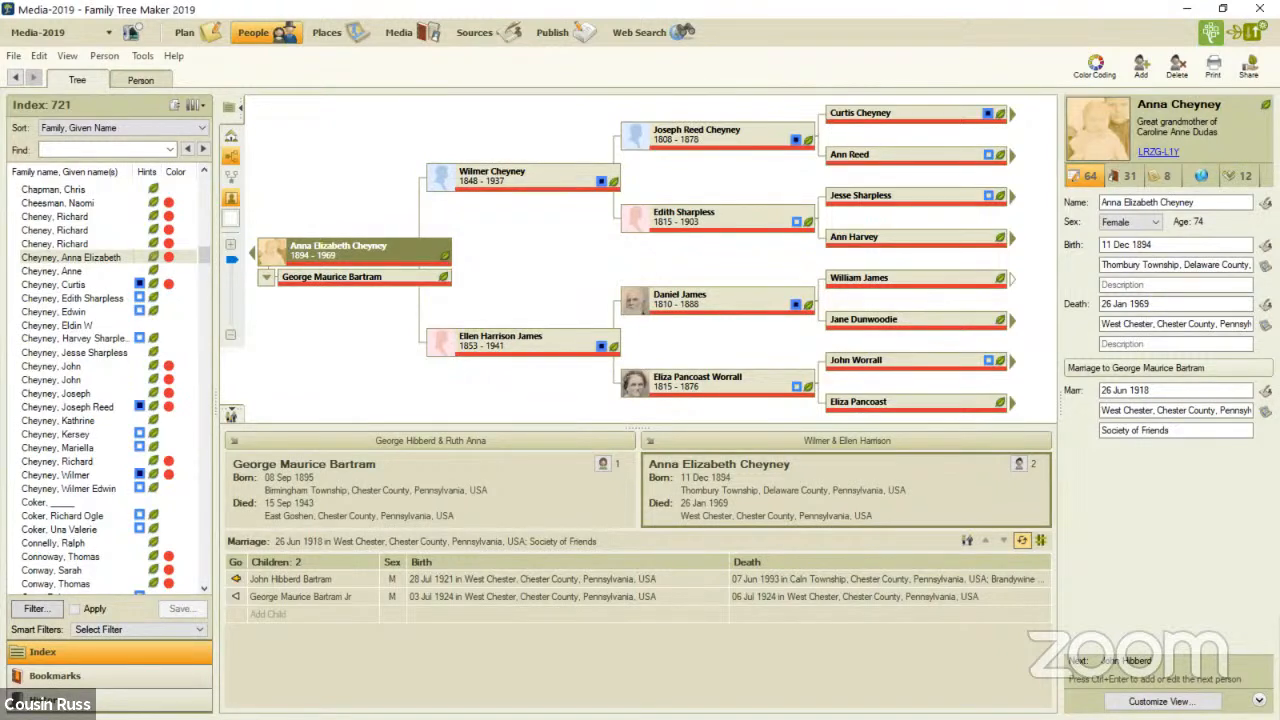
- Start compacting the tree file with a backup beforehand and extended analysis enabled
{"action": "left_click", "coordinate": [142, 56]}
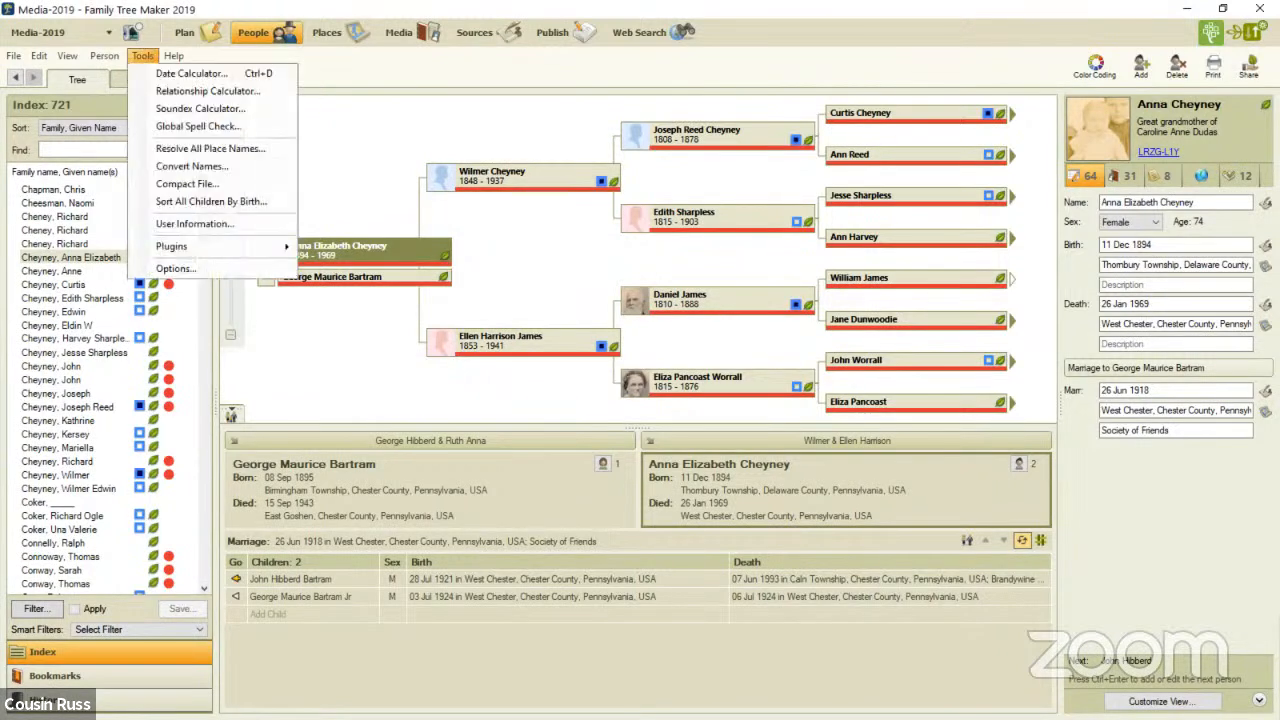
{"action": "key", "text": "Return"}
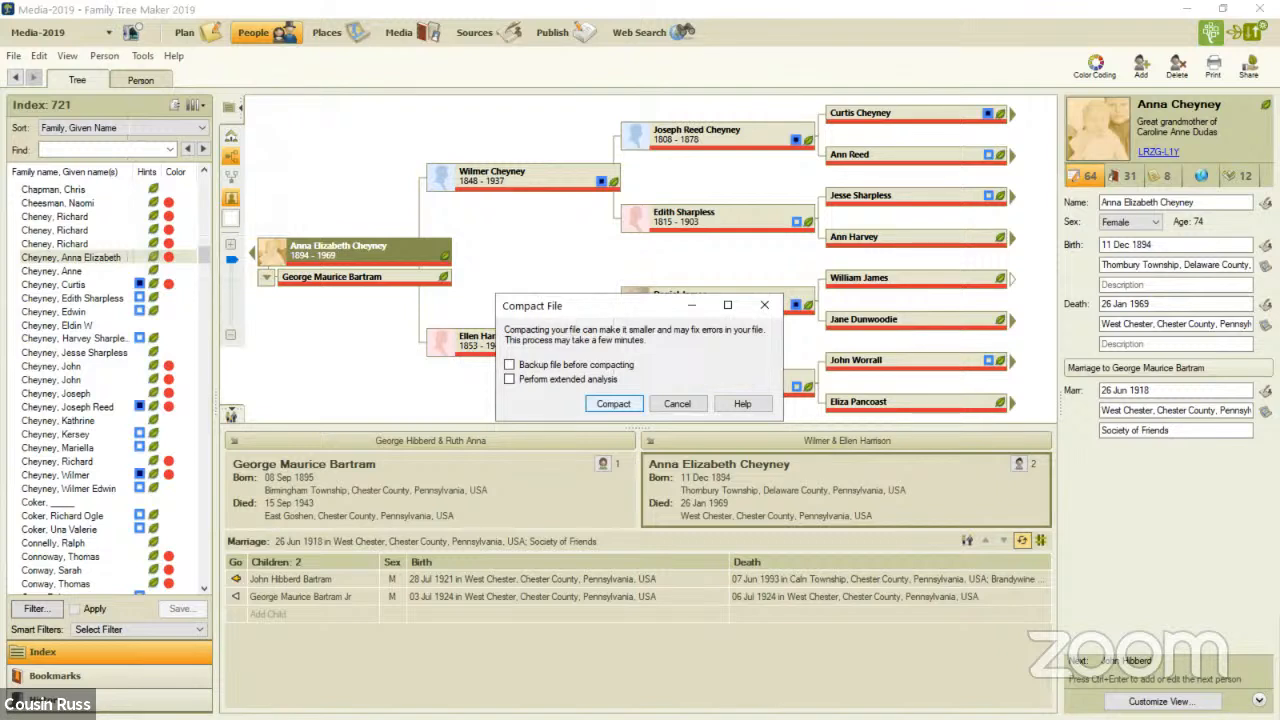
{"action": "left_click", "coordinate": [510, 365]}
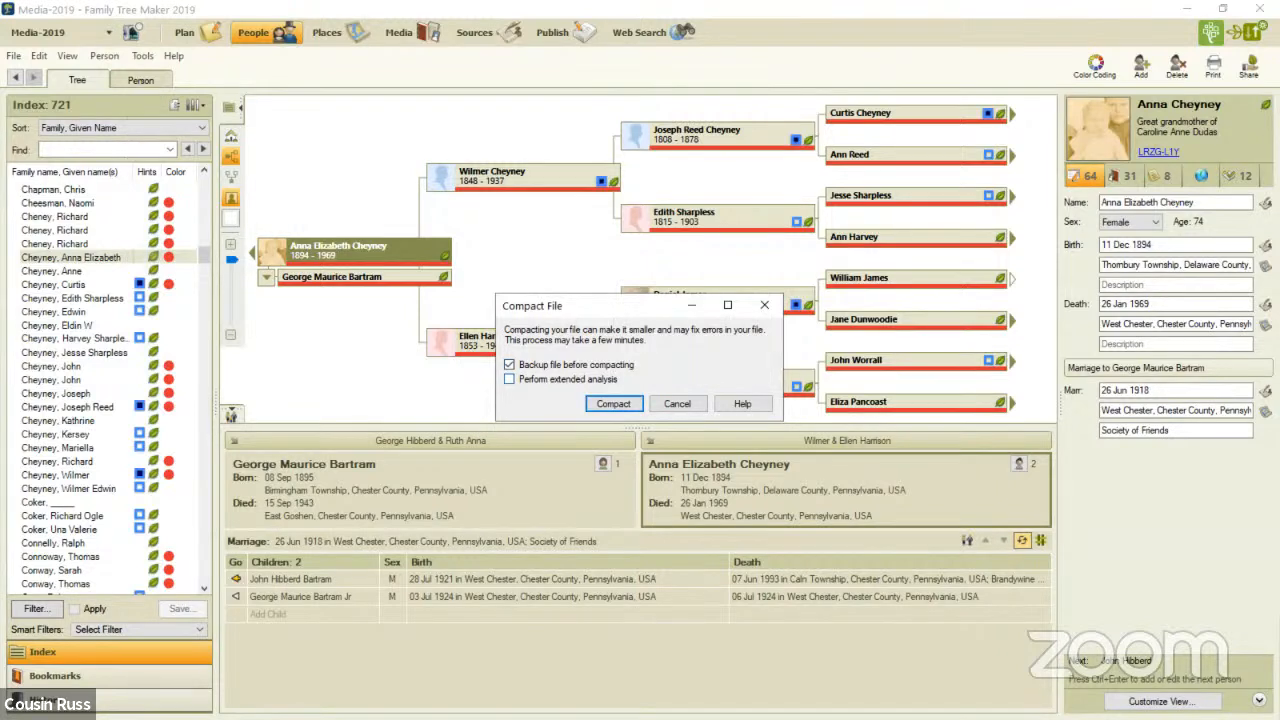
{"action": "left_click", "coordinate": [510, 379]}
{"action": "left_click", "coordinate": [613, 403]}
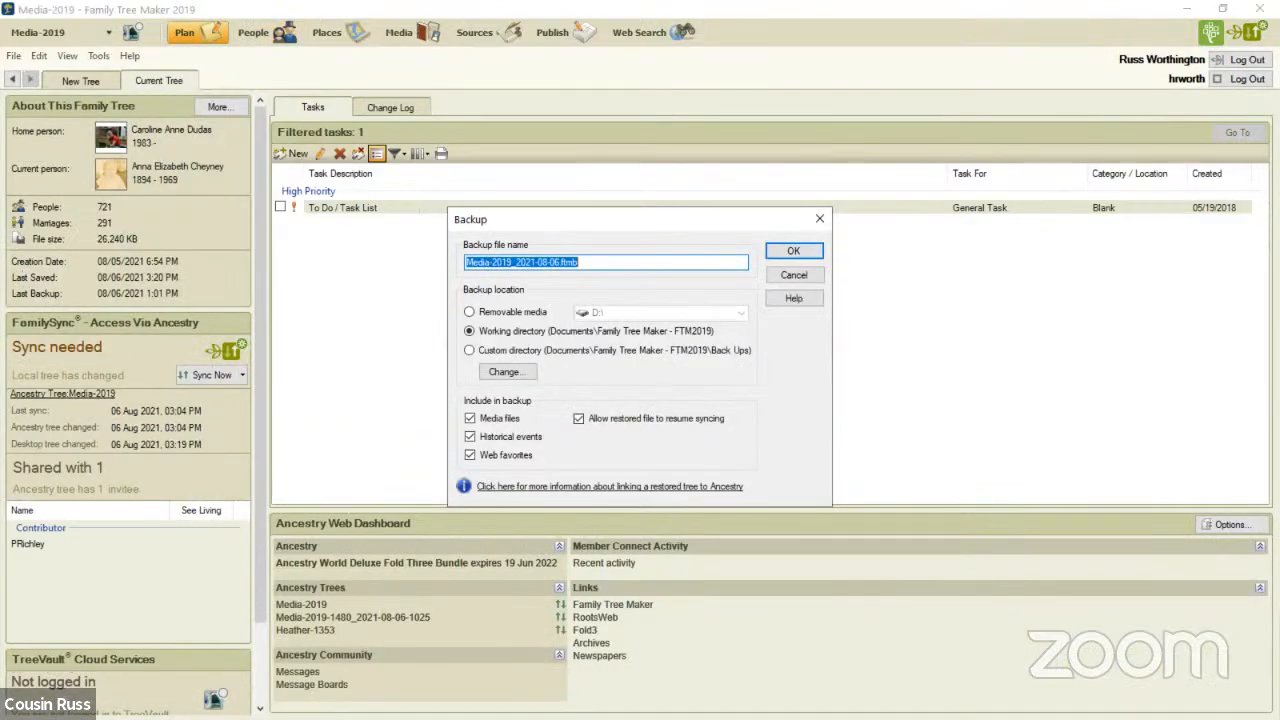
- Back up the tree as Media-2019_2021-08-06-1521.ftmb in the custom Back Ups directory and complete the compacting
{"action": "left_click", "coordinate": [551, 262]}
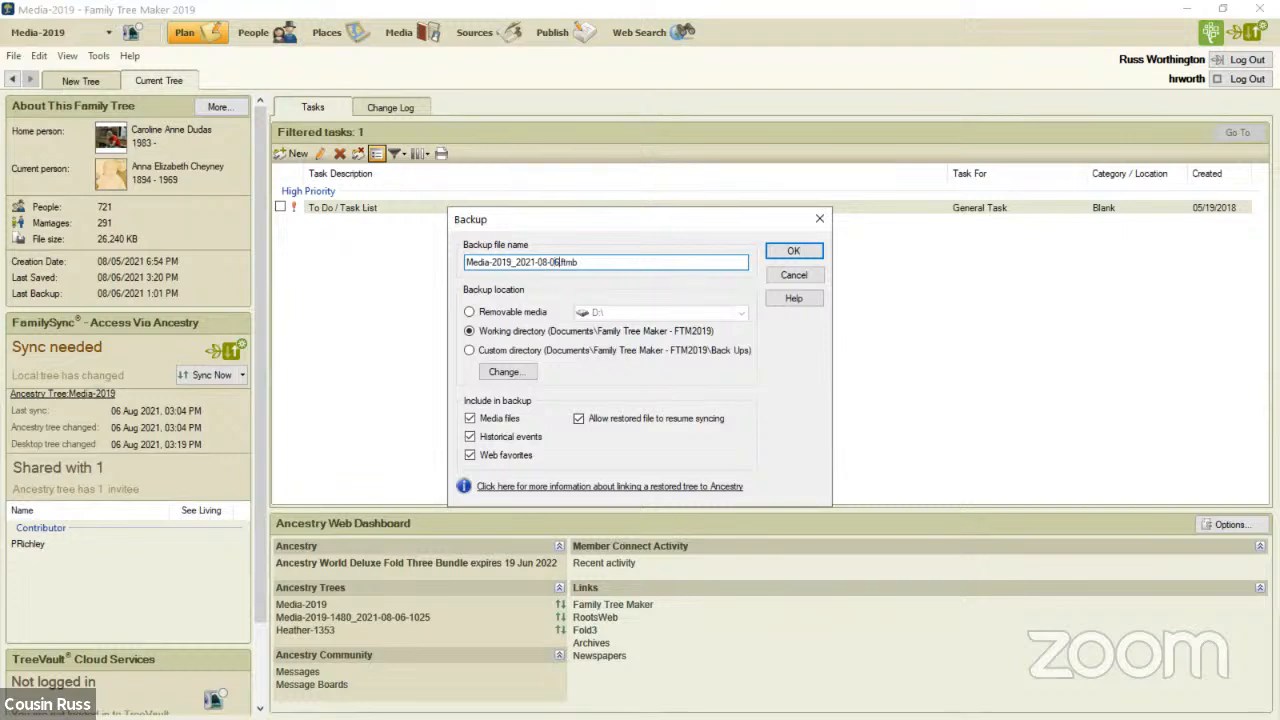
{"action": "type", "text": "-1521"}
{"action": "left_click", "coordinate": [469, 350]}
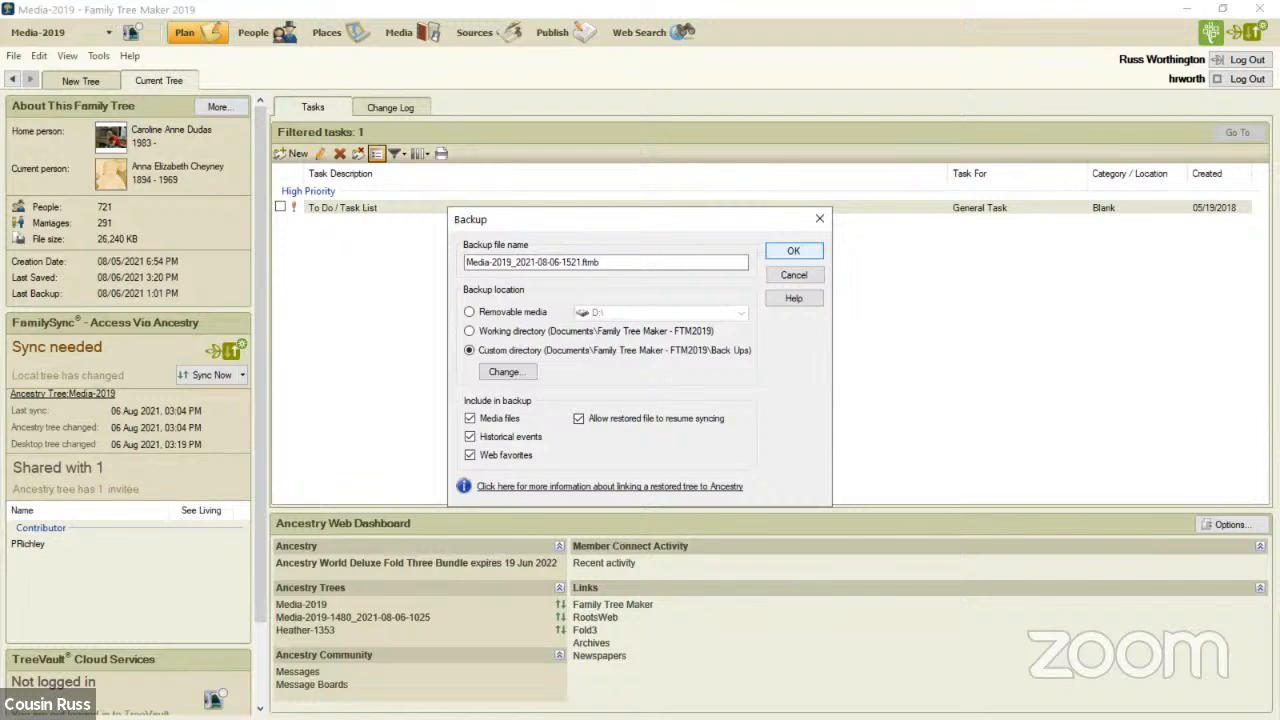
{"action": "left_click", "coordinate": [794, 251]}
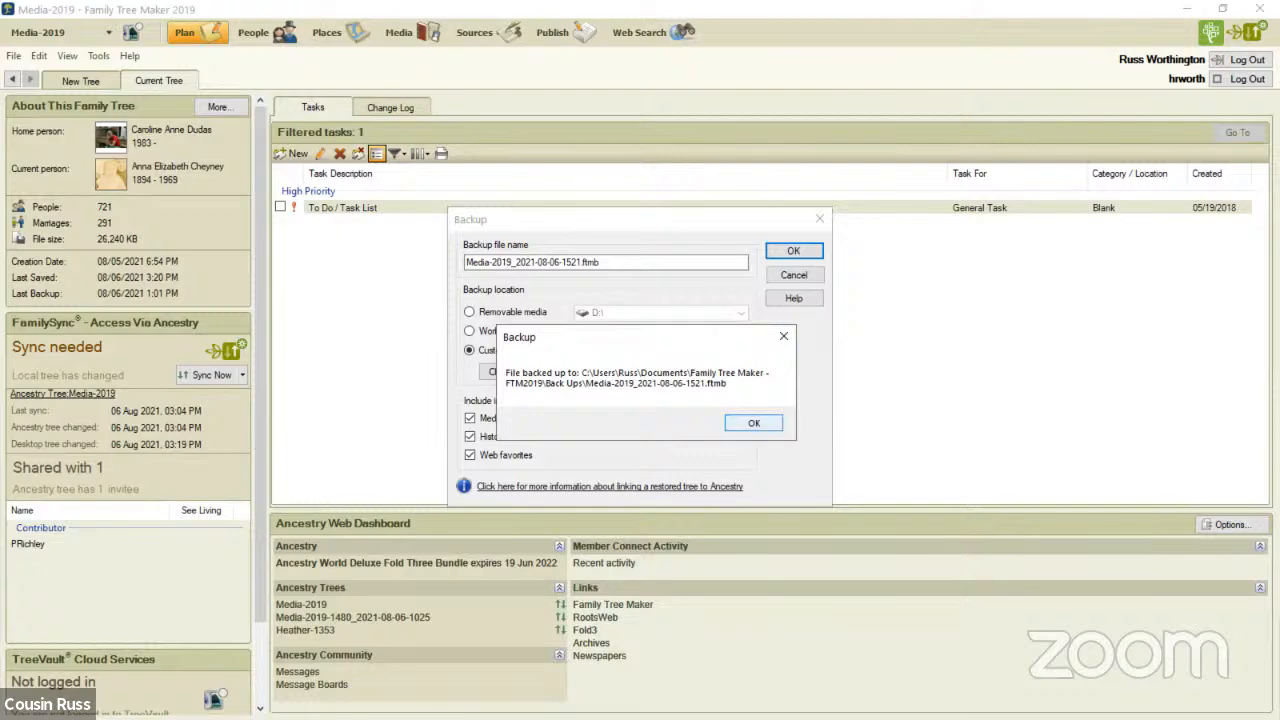
{"action": "key", "text": "Return"}
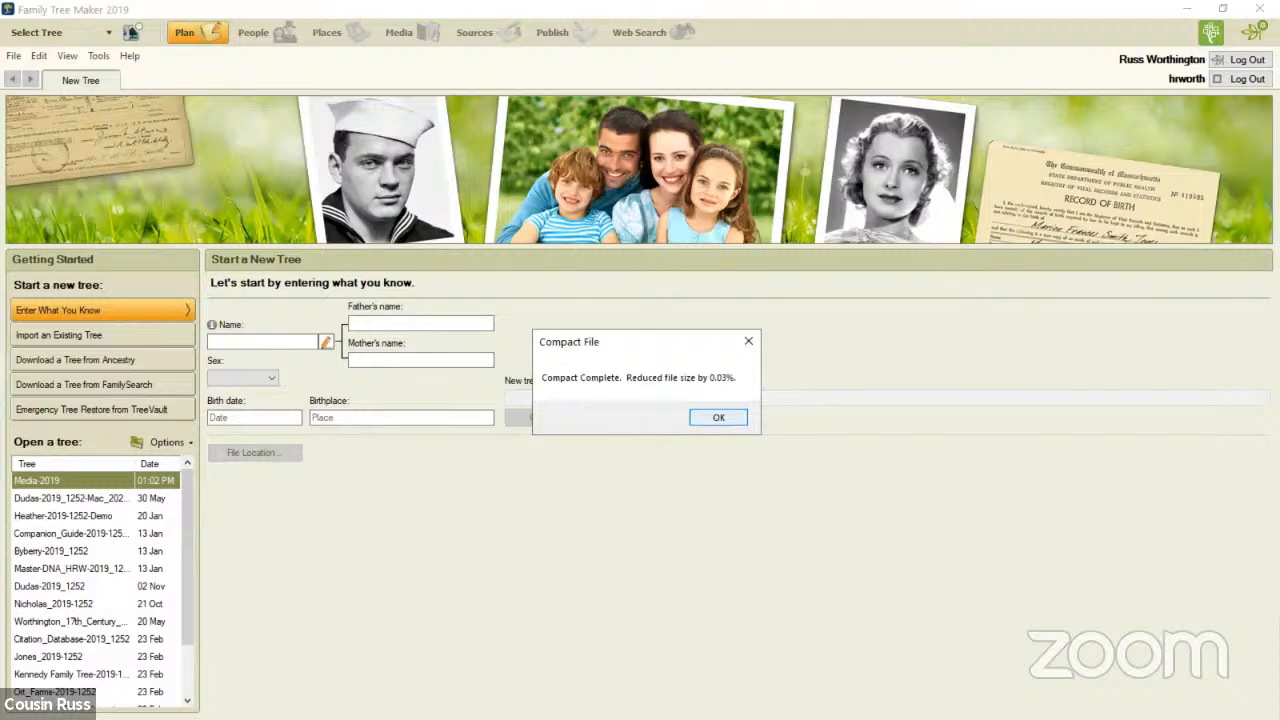
{"action": "key", "text": "Return"}
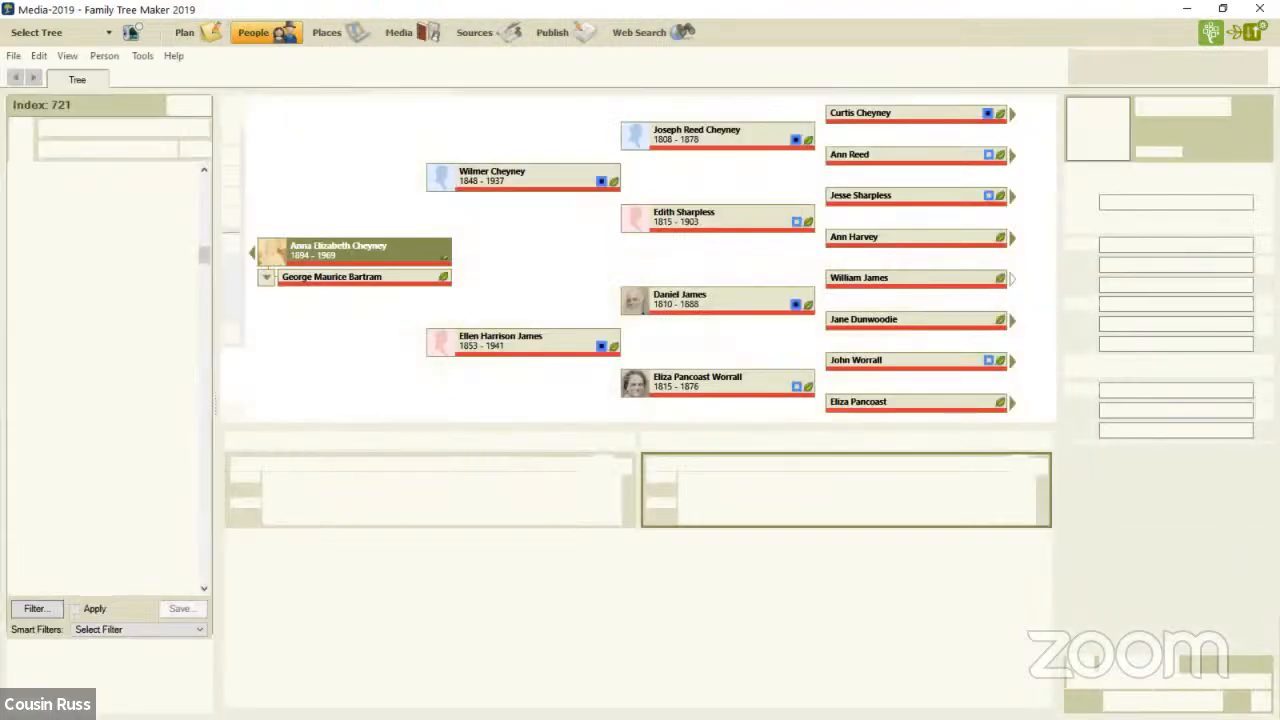
- Compact the tree file again with extended analysis and without a backup
{"action": "left_click", "coordinate": [143, 56]}
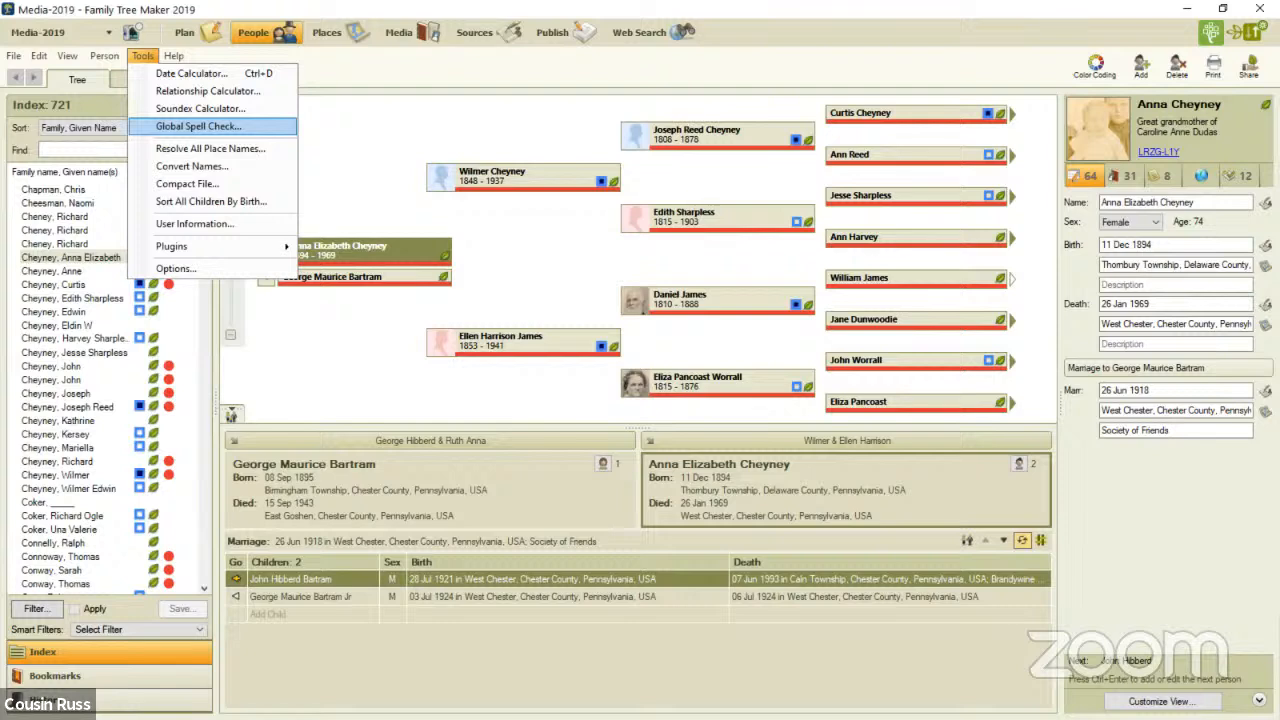
{"action": "left_click", "coordinate": [187, 184]}
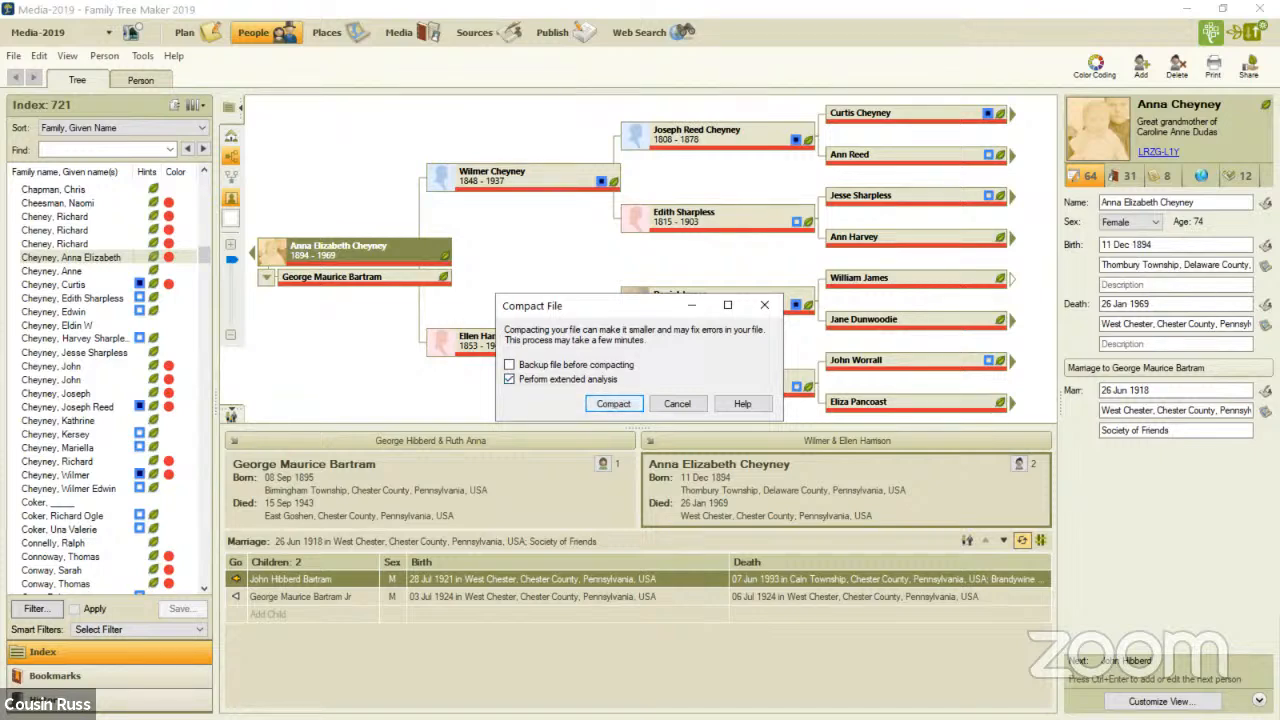
{"action": "key", "text": "Return"}
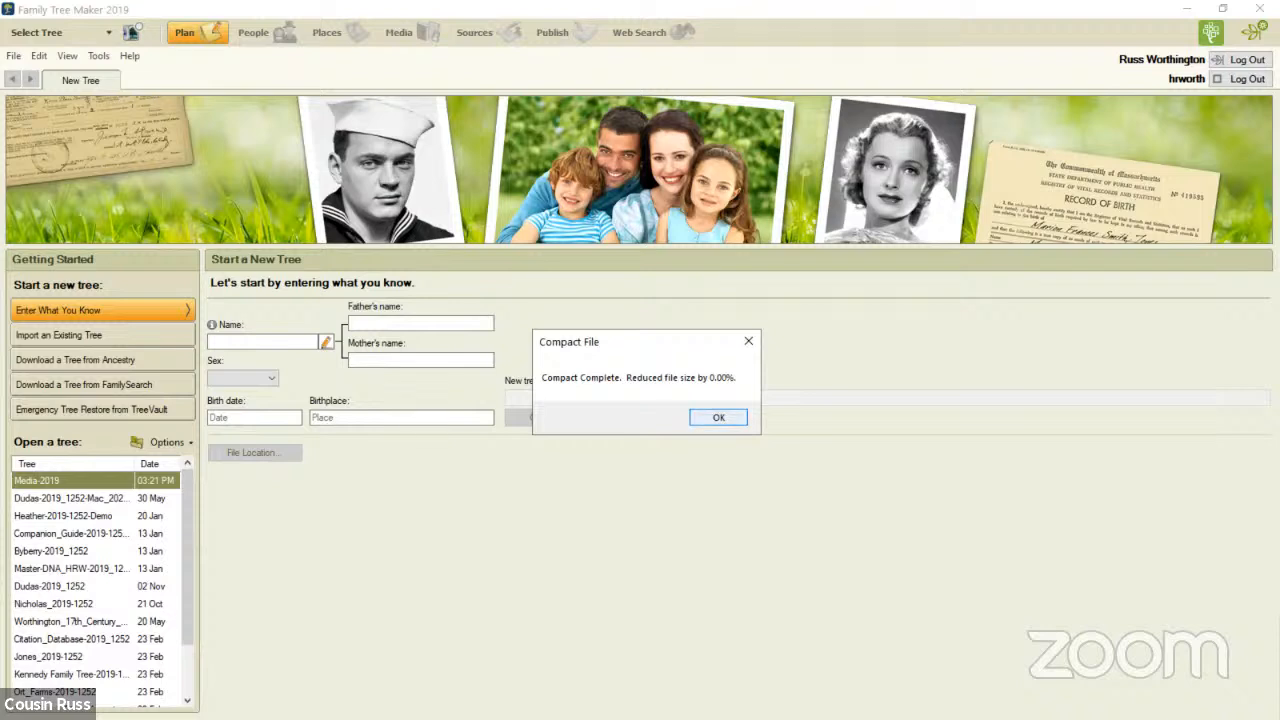
{"action": "left_click", "coordinate": [718, 417]}
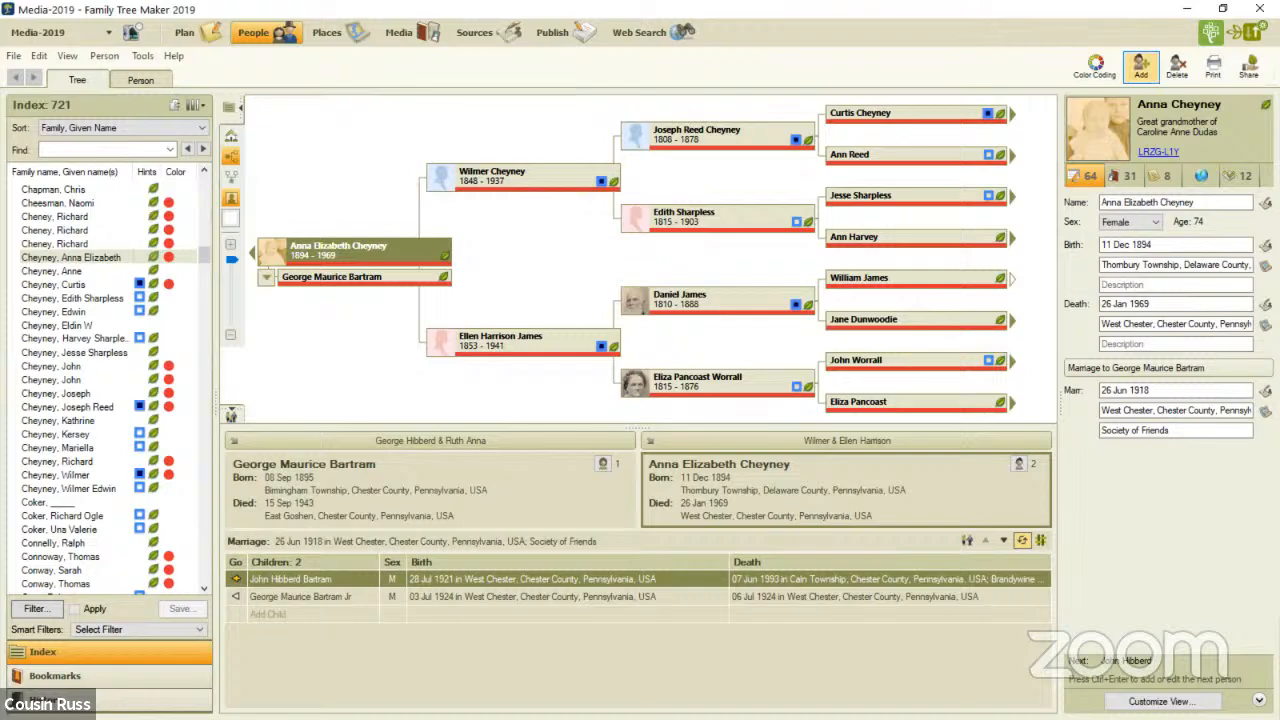
- Start syncing the current tree with Ancestry up to the Sync Change Log, and take a screen capture of that log
{"action": "left_click", "coordinate": [190, 32]}
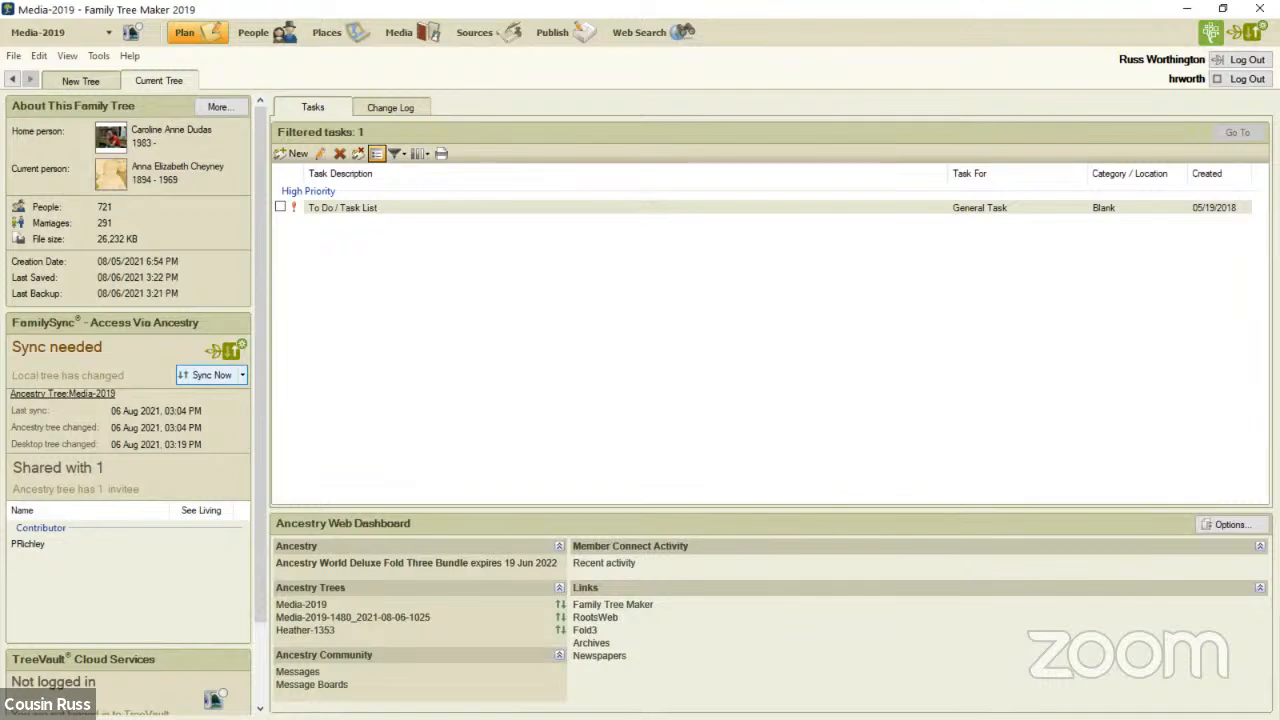
{"action": "left_click", "coordinate": [207, 374]}
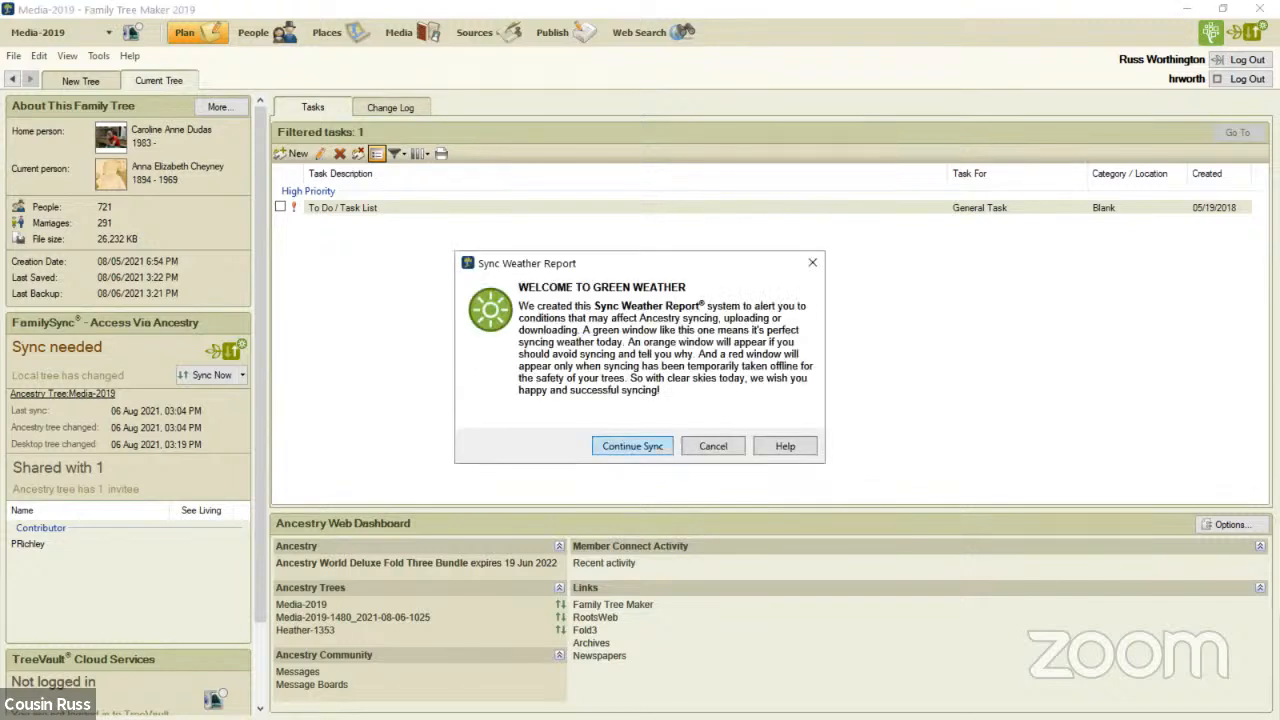
{"action": "left_click", "coordinate": [632, 446]}
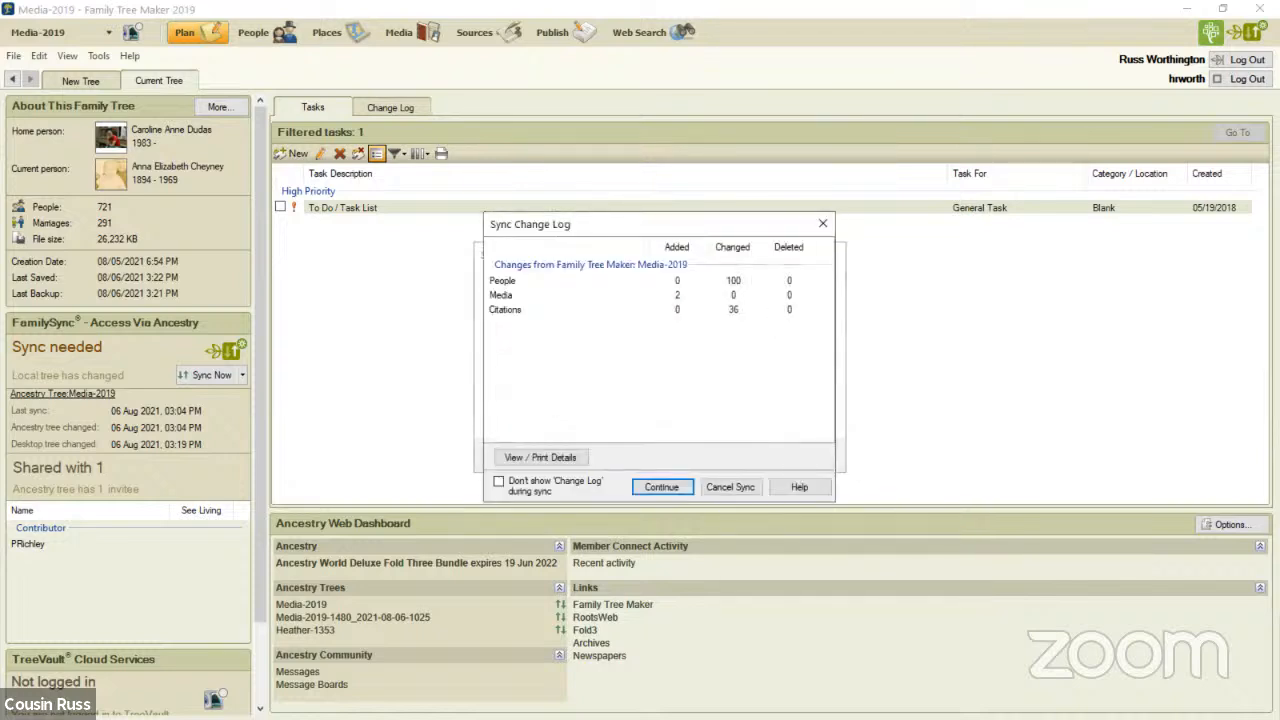
{"action": "key", "text": "ctrl+Print"}
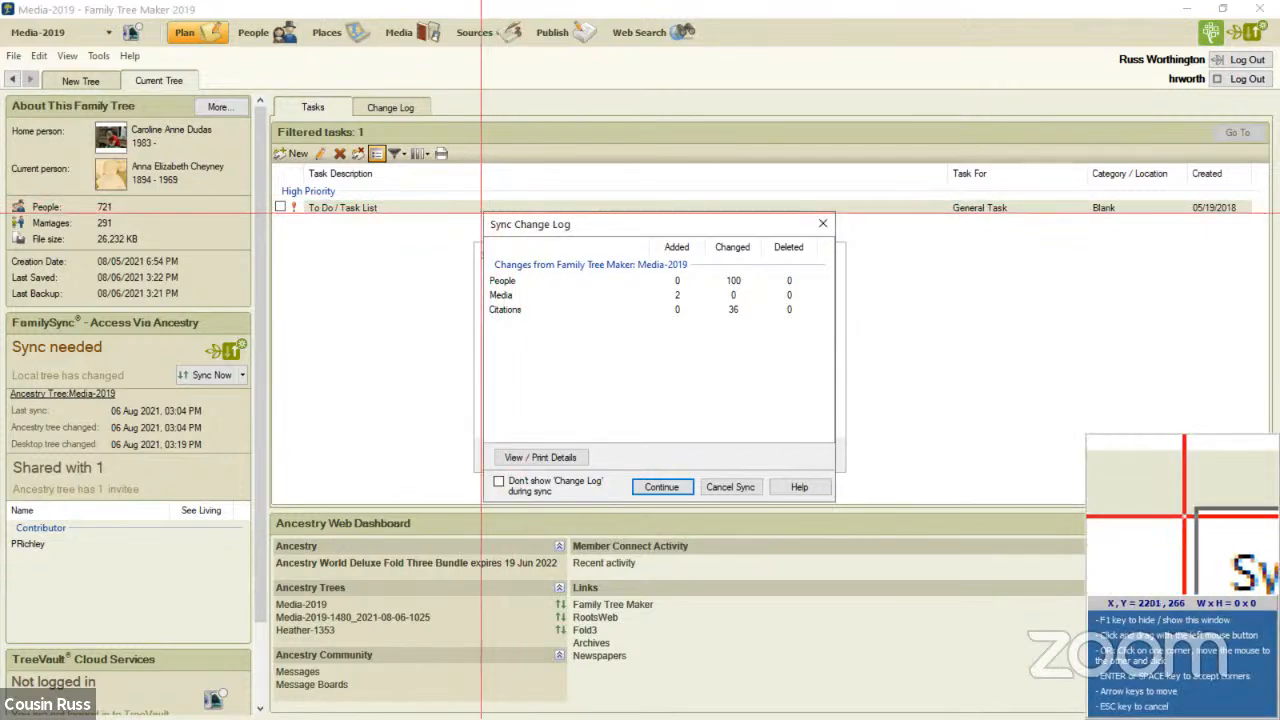
{"action": "left_click_drag", "start_coordinate": [481, 213], "coordinate": [833, 501]}
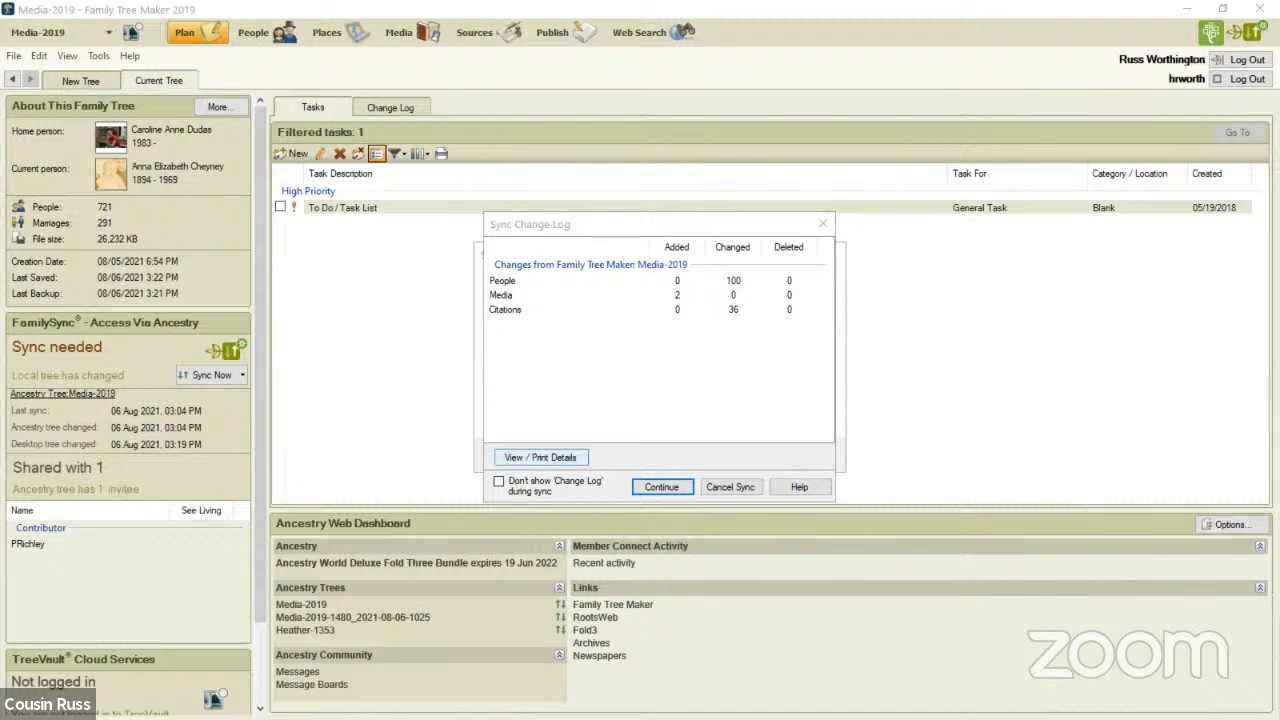
- View the details of the sync change log and export them as a PDF with the default options
{"action": "left_click", "coordinate": [540, 457]}
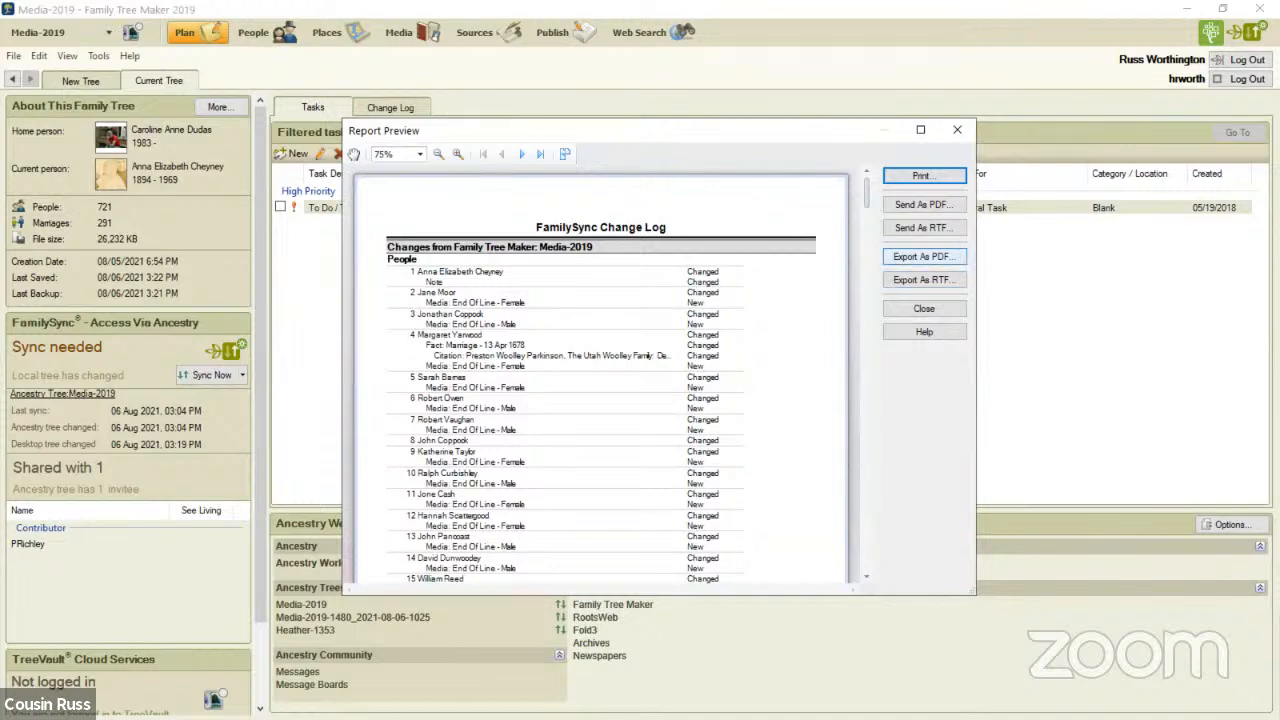
{"action": "left_click", "coordinate": [924, 256]}
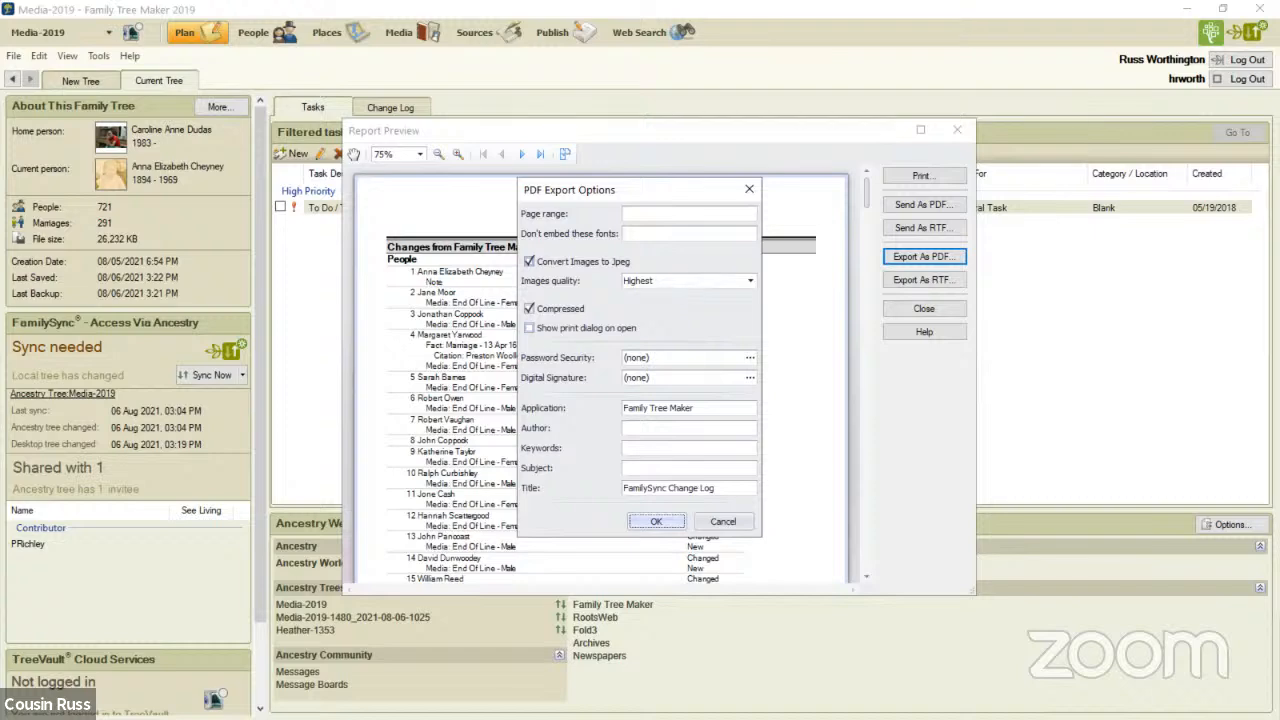
{"action": "key", "text": "Return"}
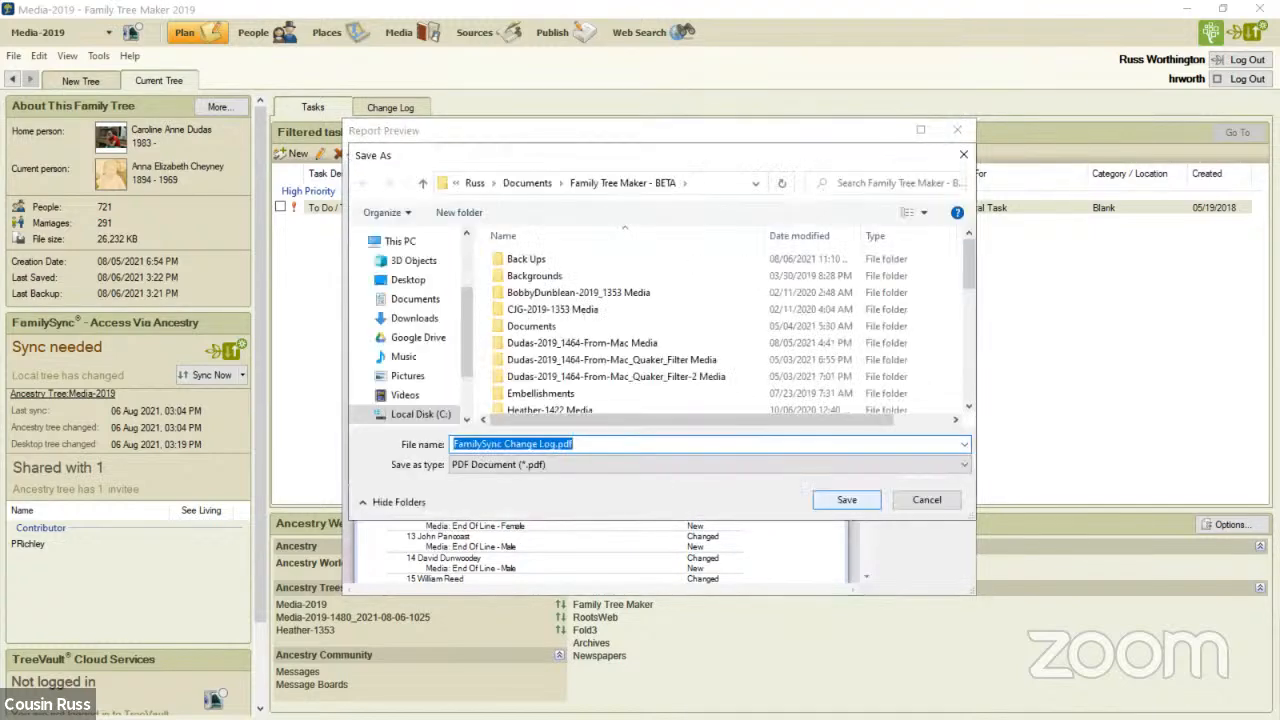
{"action": "left_click", "coordinate": [454, 444]}
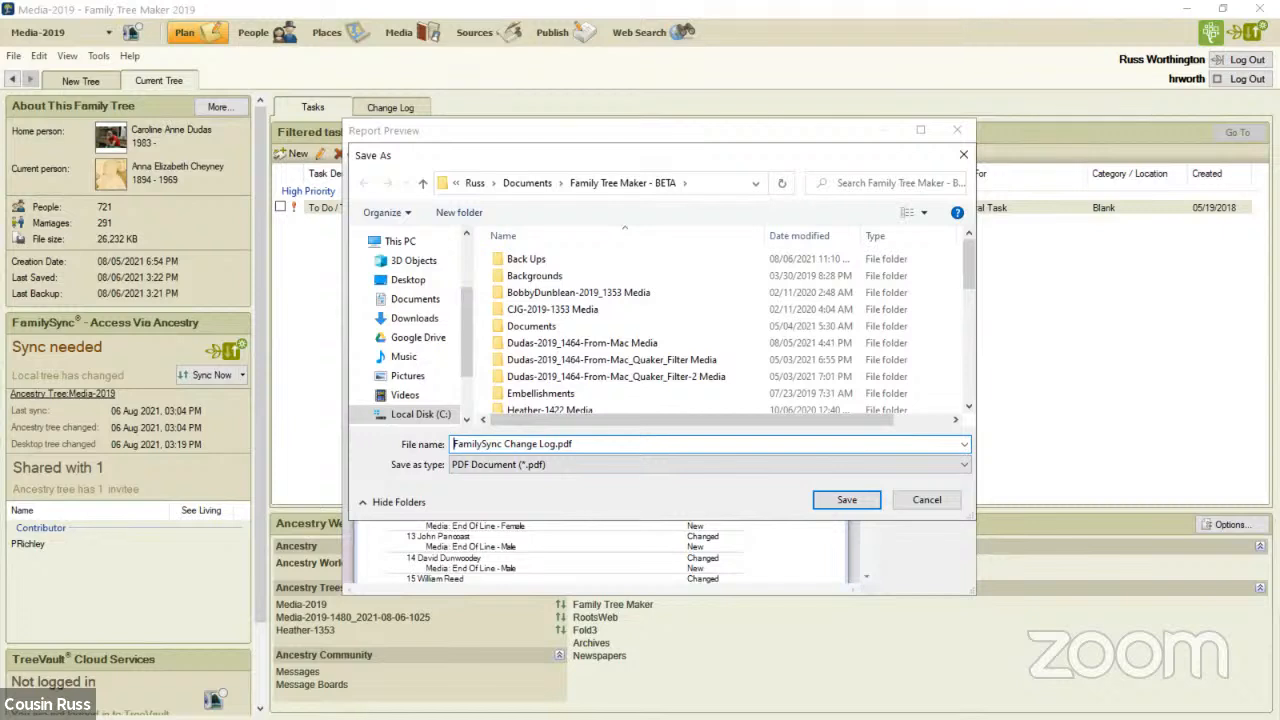
{"action": "type", "text": "M"}
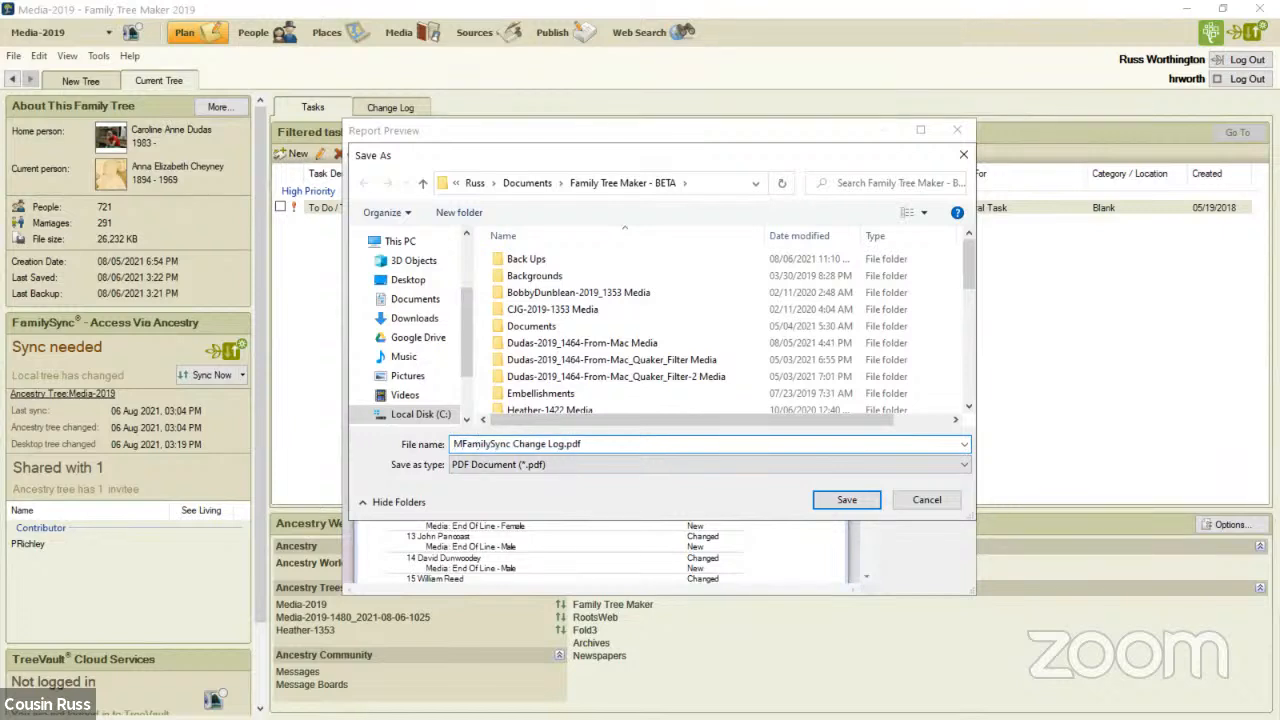
{"action": "type", "text": "edia-20"}
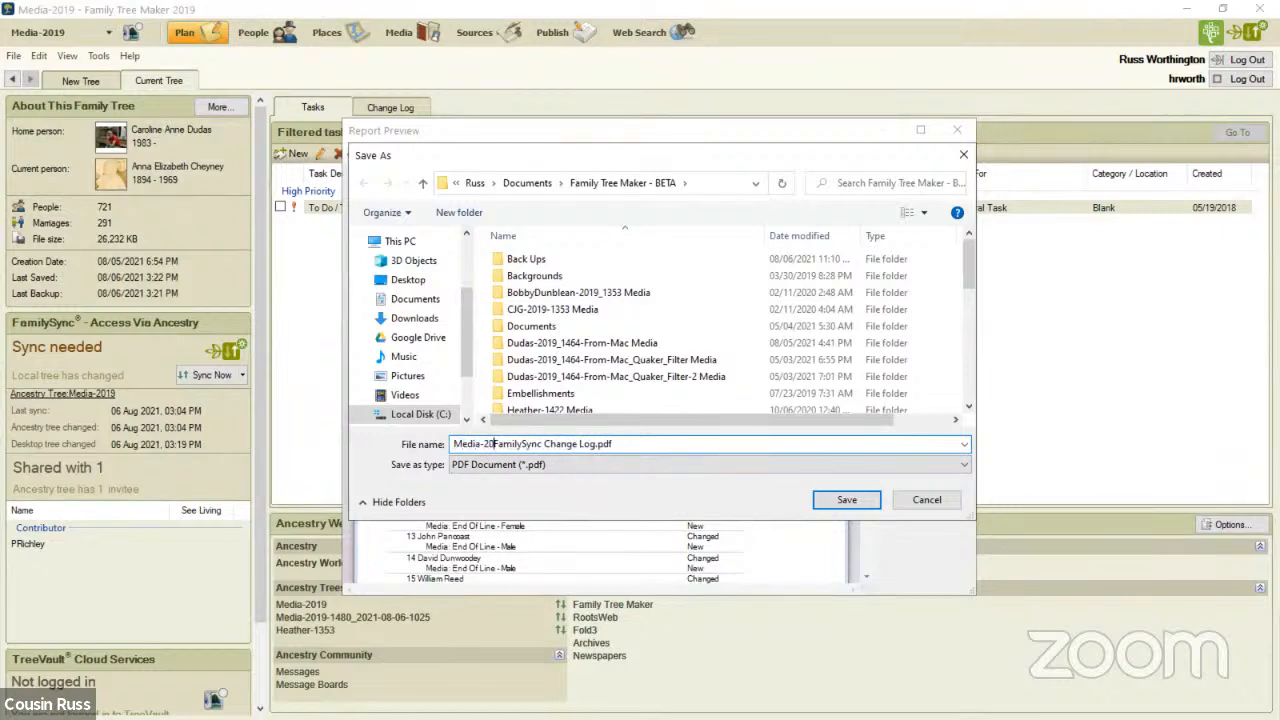
{"action": "type", "text": "19-"}
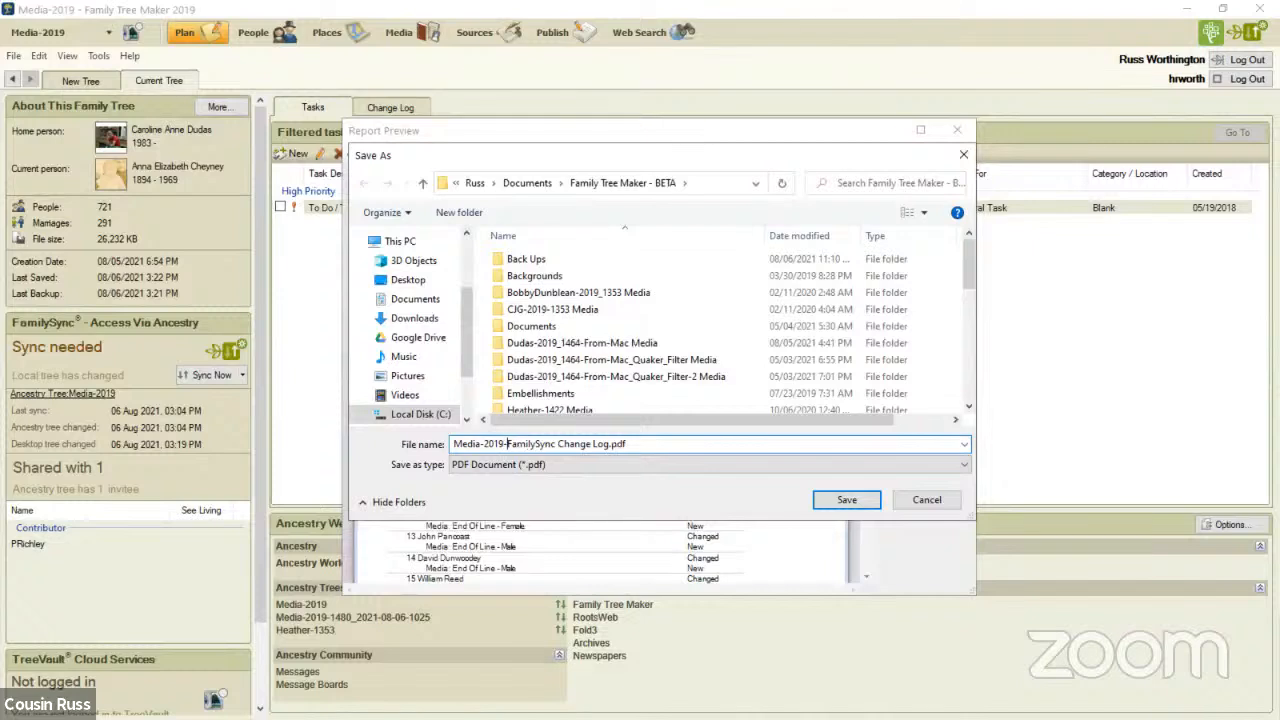
{"action": "key", "text": "Right"}
{"action": "key", "text": "Right"}
{"action": "key", "text": "Right"}
{"action": "key", "text": "Right"}
{"action": "key", "text": "Right"}
{"action": "key", "text": "Right"}
{"action": "key", "text": "Right"}
{"action": "key", "text": "Right"}
{"action": "key", "text": "Right"}
{"action": "key", "text": "Right"}
{"action": "key", "text": "Right"}
{"action": "key", "text": "Right"}
{"action": "key", "text": "Right"}
{"action": "key", "text": "Right"}
{"action": "key", "text": "Right"}
{"action": "key", "text": "Right"}
{"action": "key", "text": "Right"}
{"action": "key", "text": "Right"}
{"action": "key", "text": "Right"}
{"action": "key", "text": "Right"}
{"action": "type", "text": "-2021-08-06-1523"}
{"action": "left_click_drag", "start_coordinate": [684, 444], "coordinate": [453, 444]}
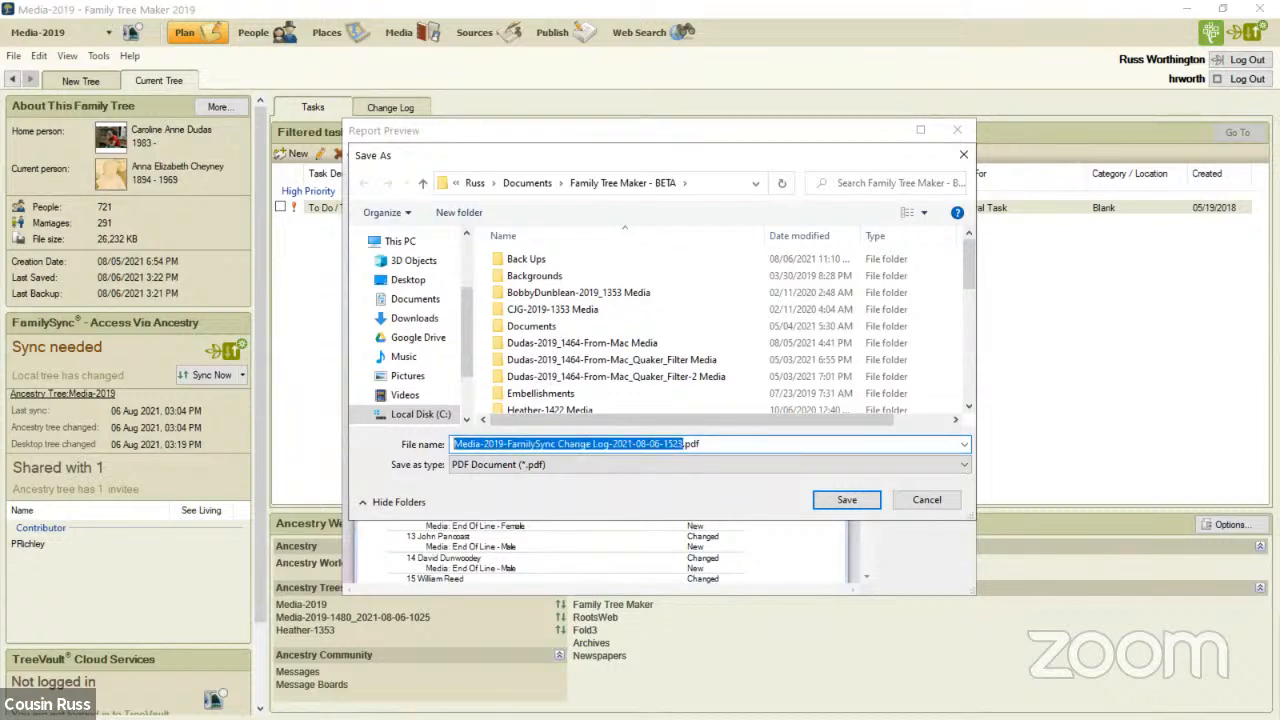
{"action": "left_click", "coordinate": [846, 499]}
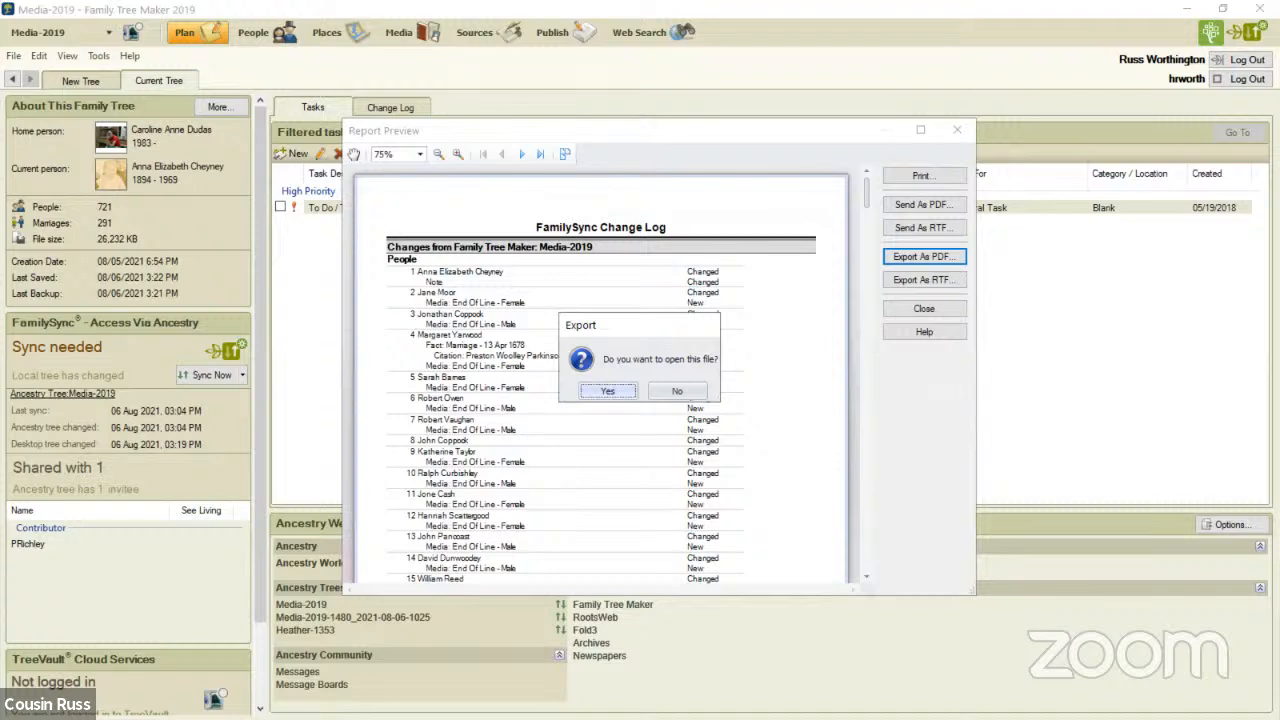
{"action": "left_click", "coordinate": [677, 391]}
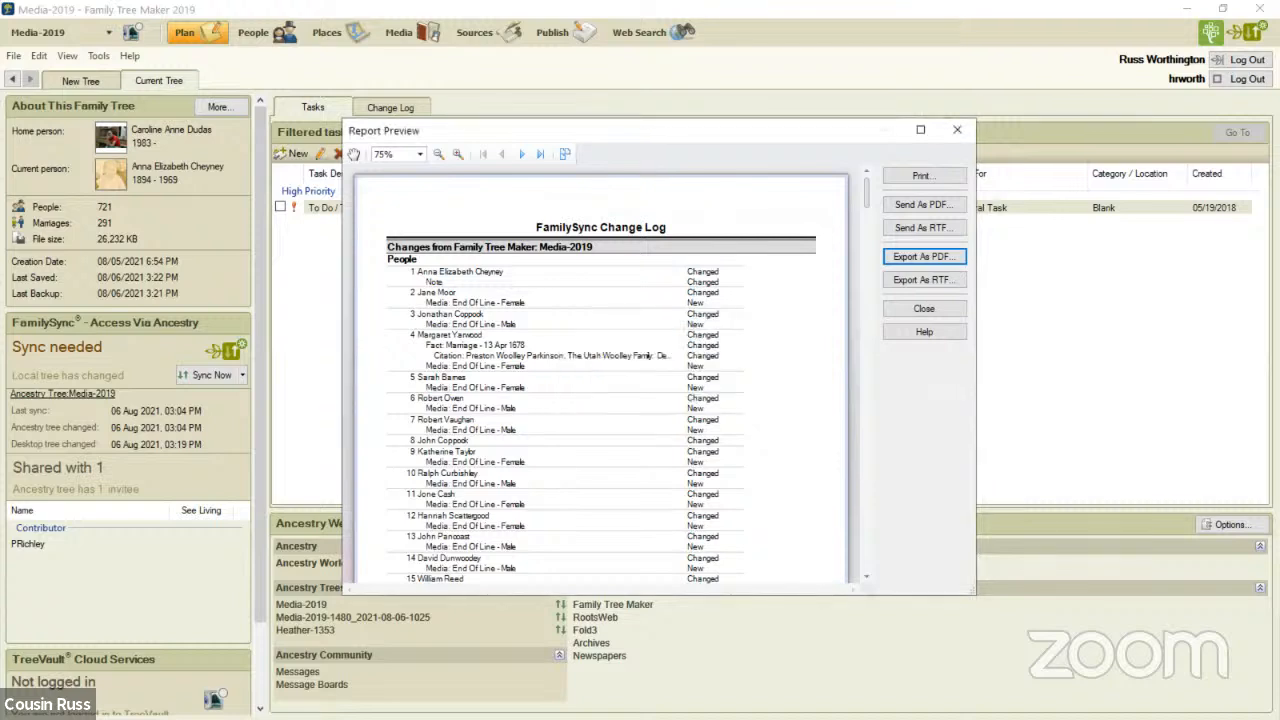
{"action": "left_click", "coordinate": [924, 308]}
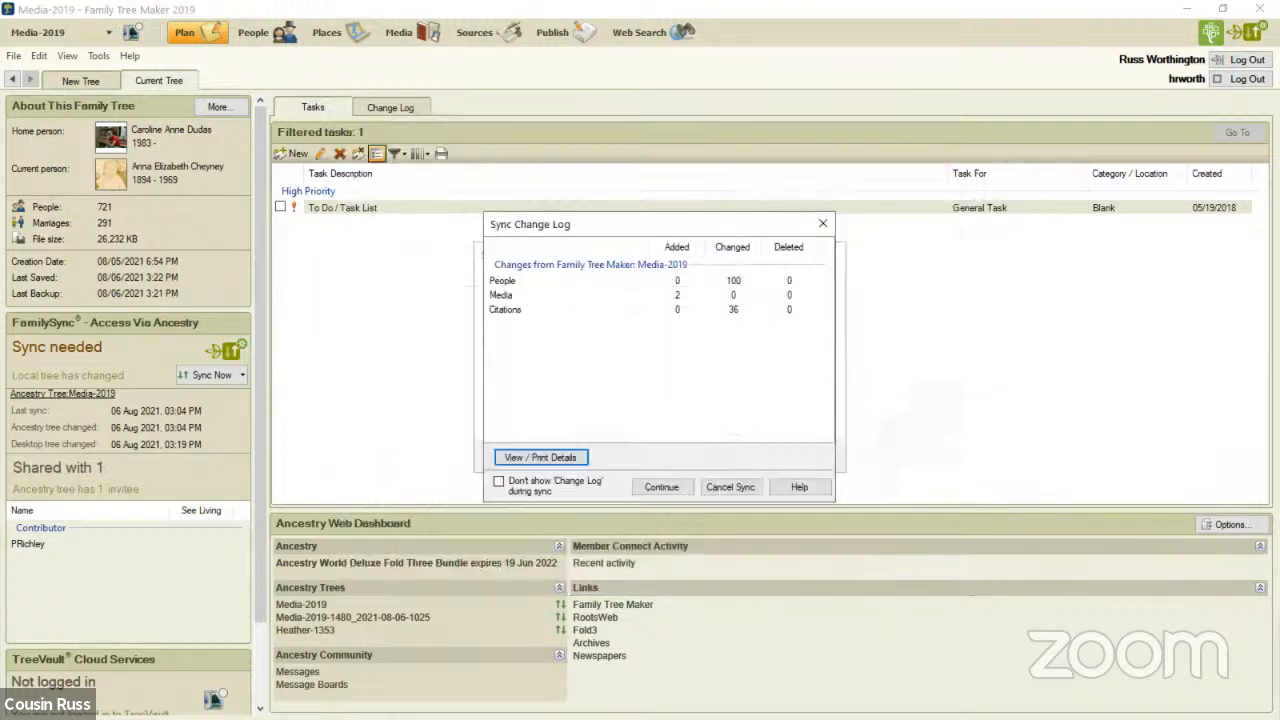
- Continue the sync from the change log, and reload the linked Media-2019 pedigree on Ancestry in the browser
{"action": "left_click", "coordinate": [661, 487]}
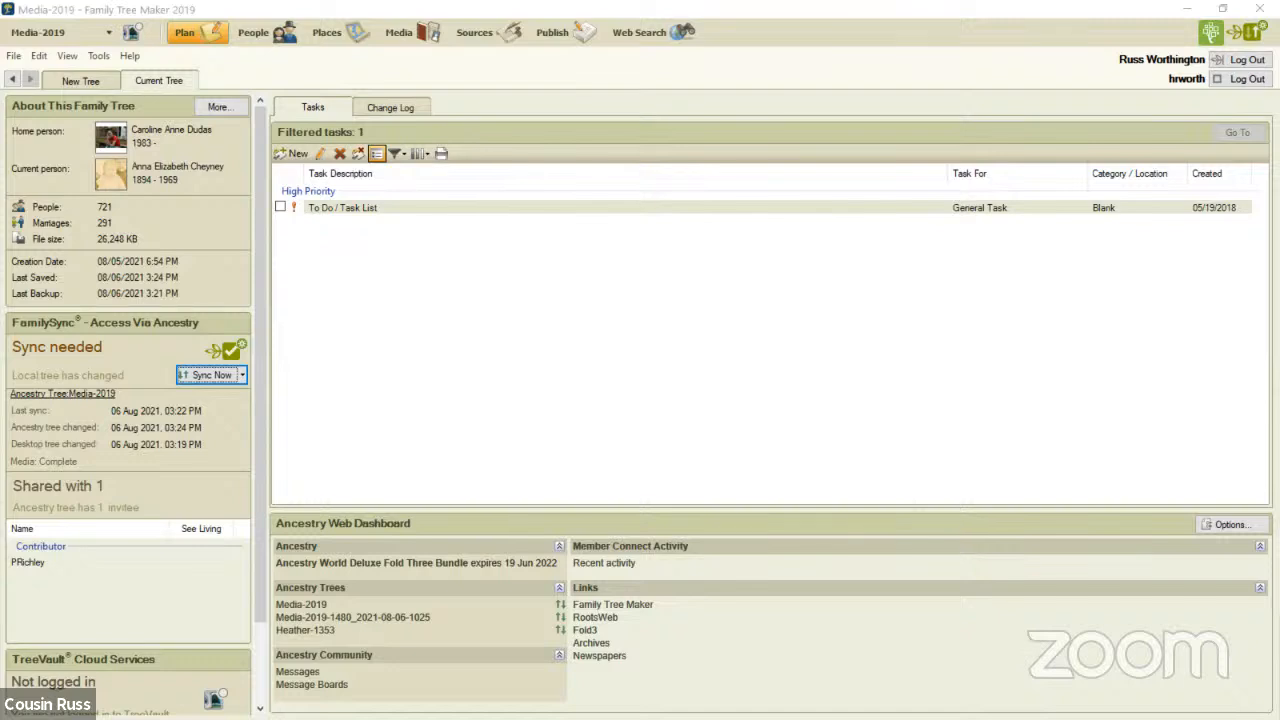
{"action": "key", "text": "alt+Tab"}
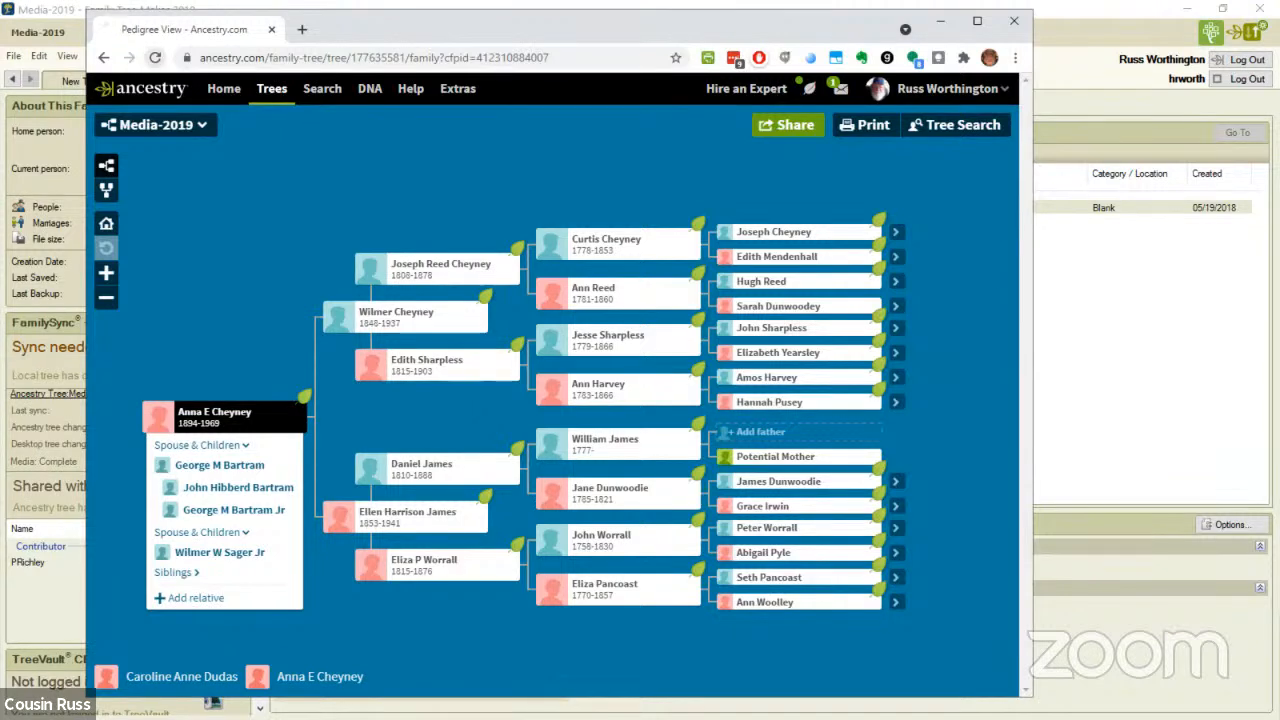
{"action": "key", "text": "F5"}
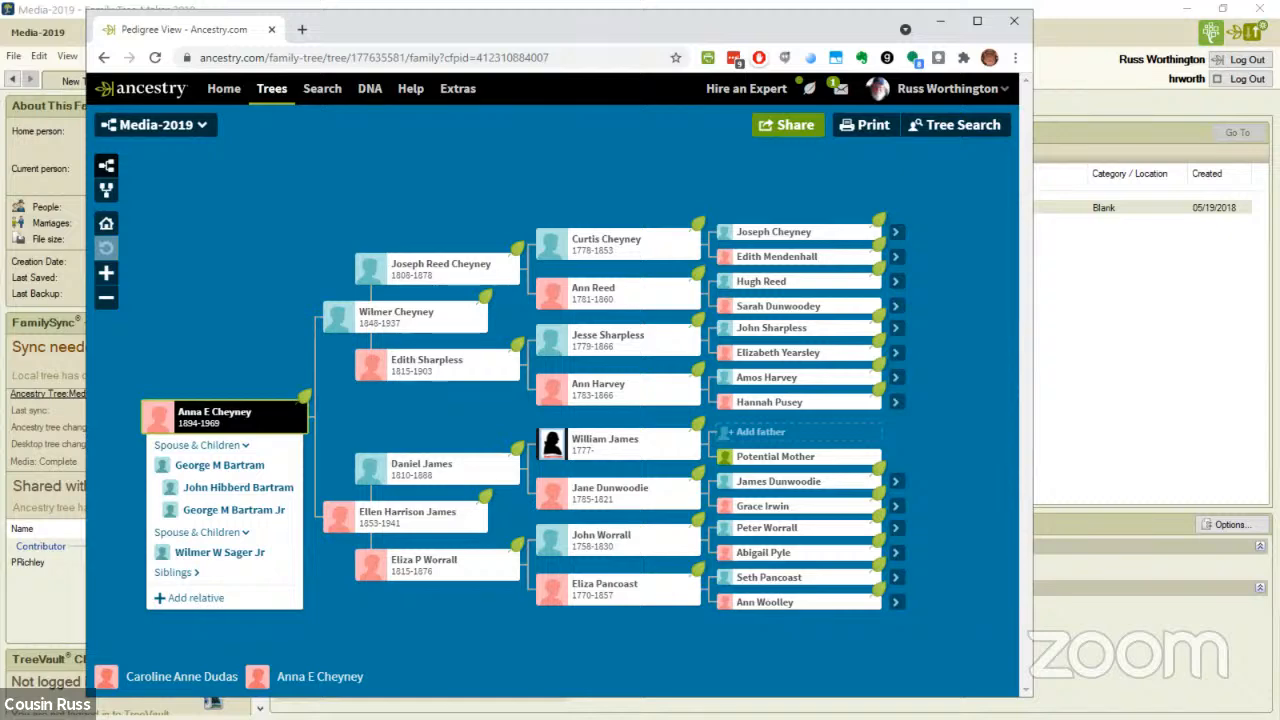
- Open the root person's Ancestry profile, and examine the notes and the listed facts
{"action": "left_click", "coordinate": [225, 416]}
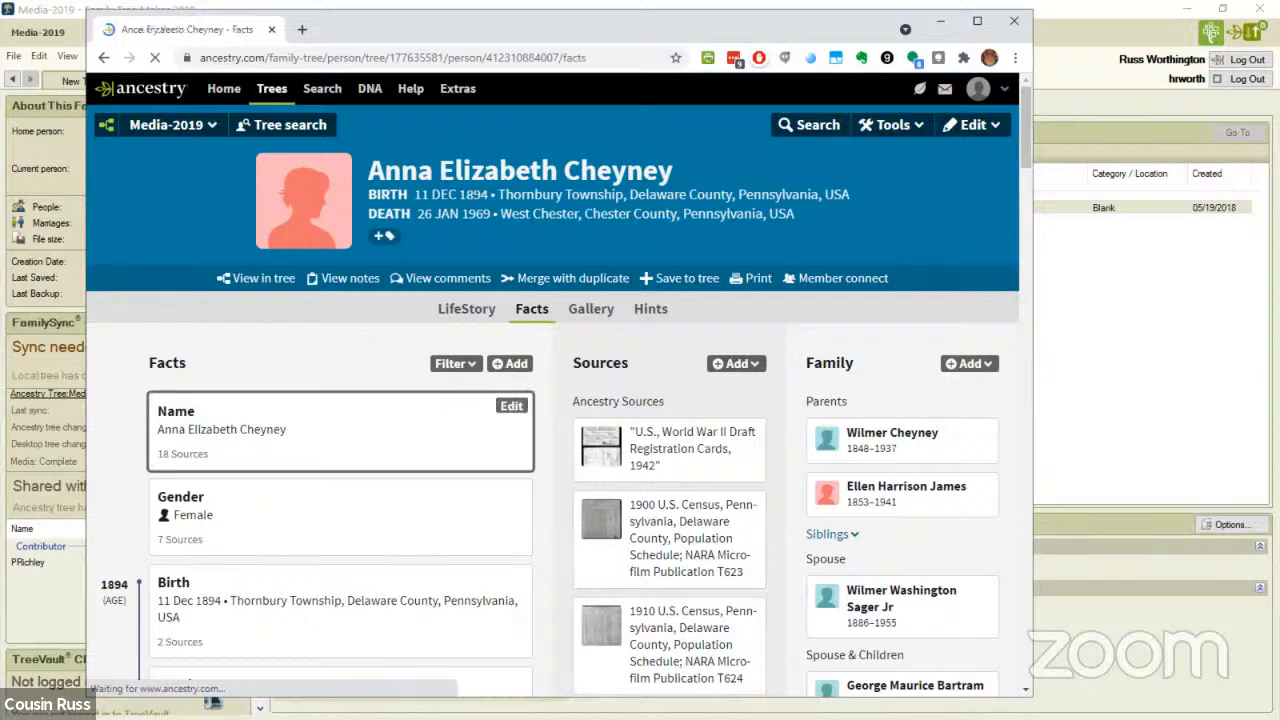
{"action": "left_click", "coordinate": [350, 278]}
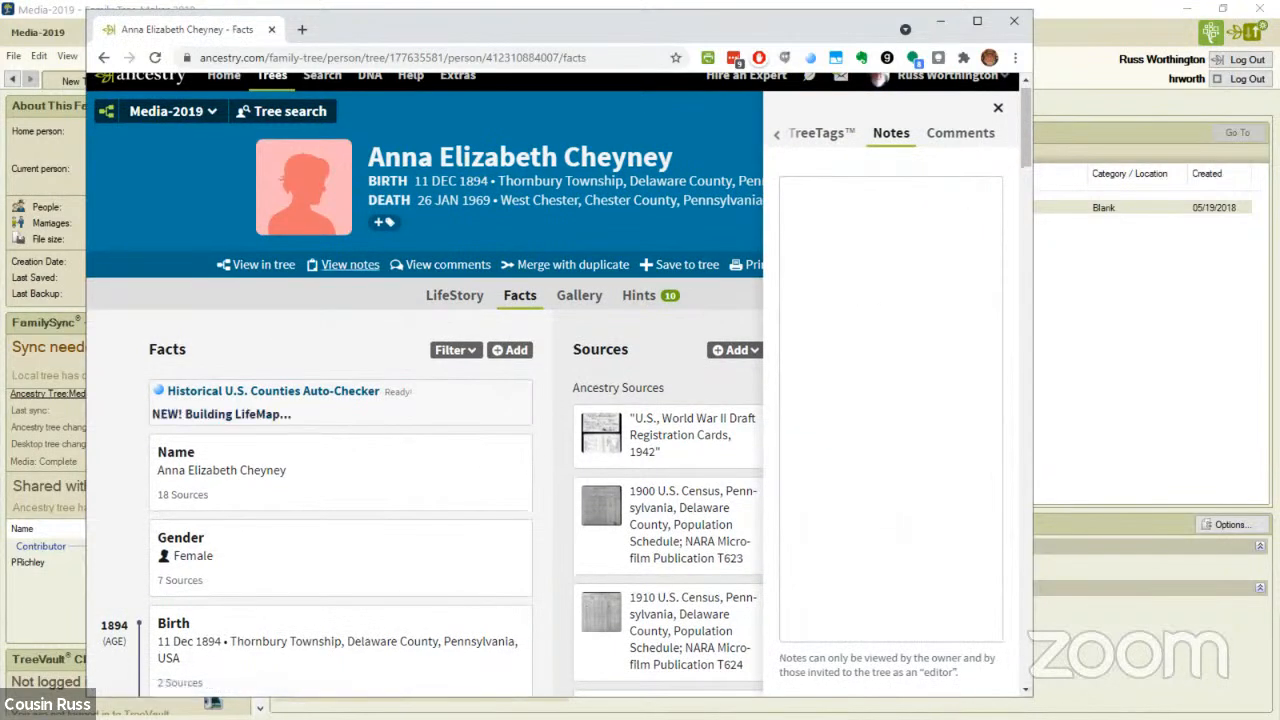
{"action": "left_click", "coordinate": [998, 108]}
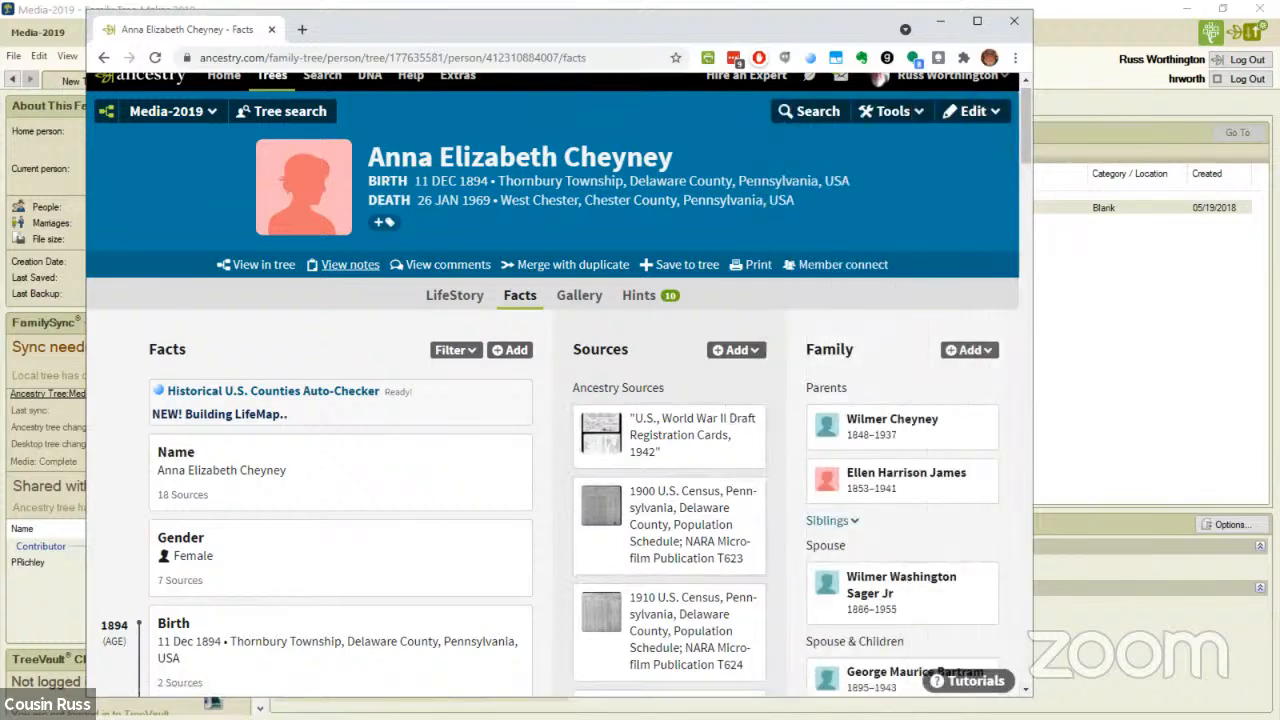
{"action": "scroll", "coordinate": [558, 386], "scroll_direction": "down", "scroll_amount": 3}
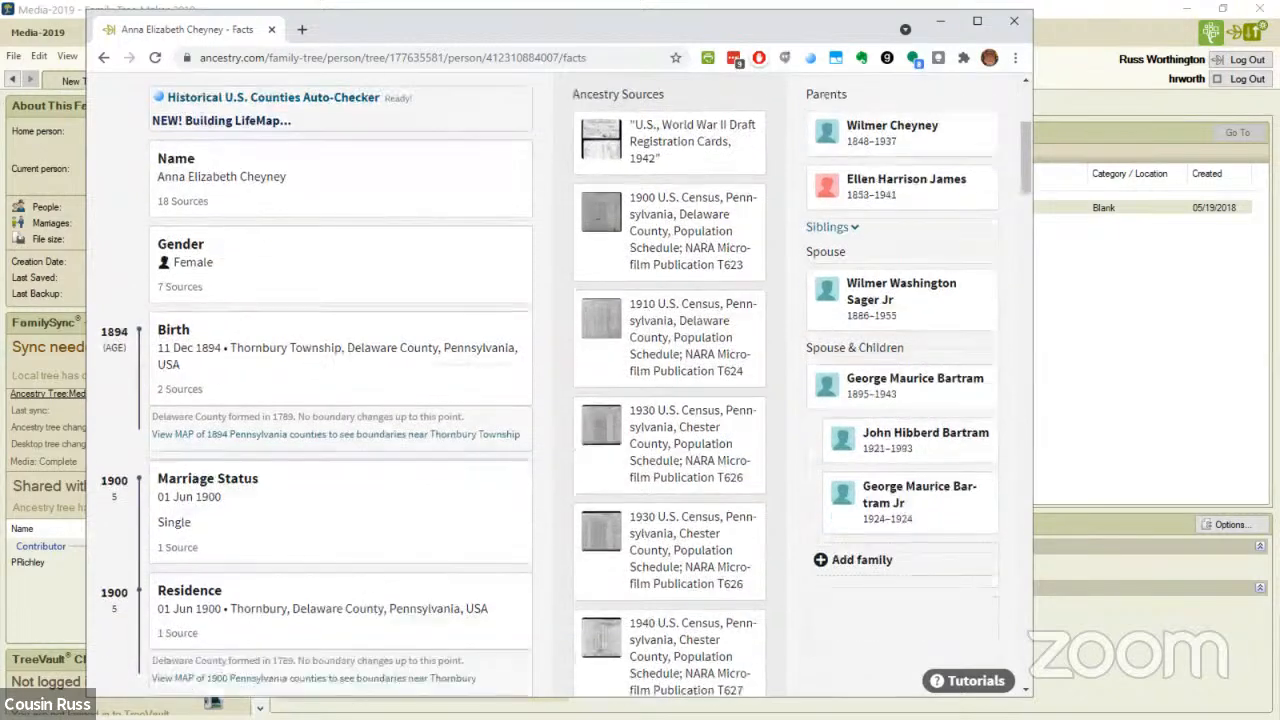
{"action": "scroll", "coordinate": [558, 386], "scroll_direction": "up", "scroll_amount": 3}
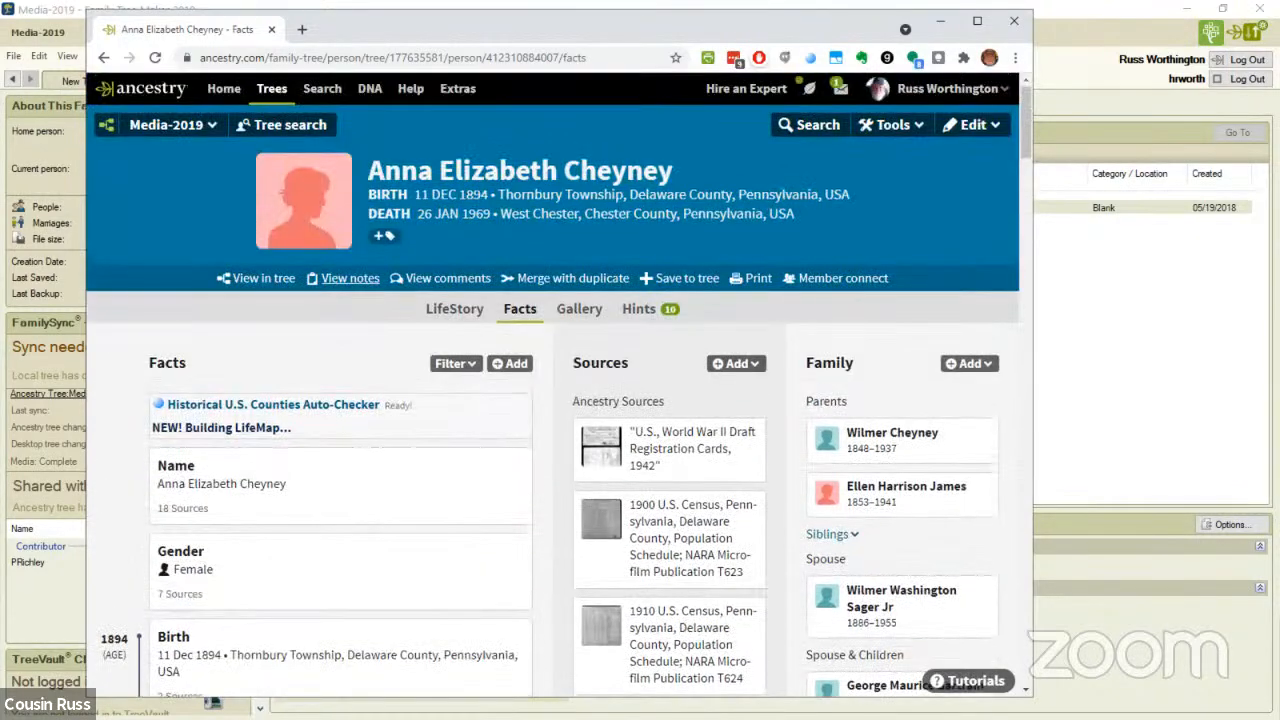